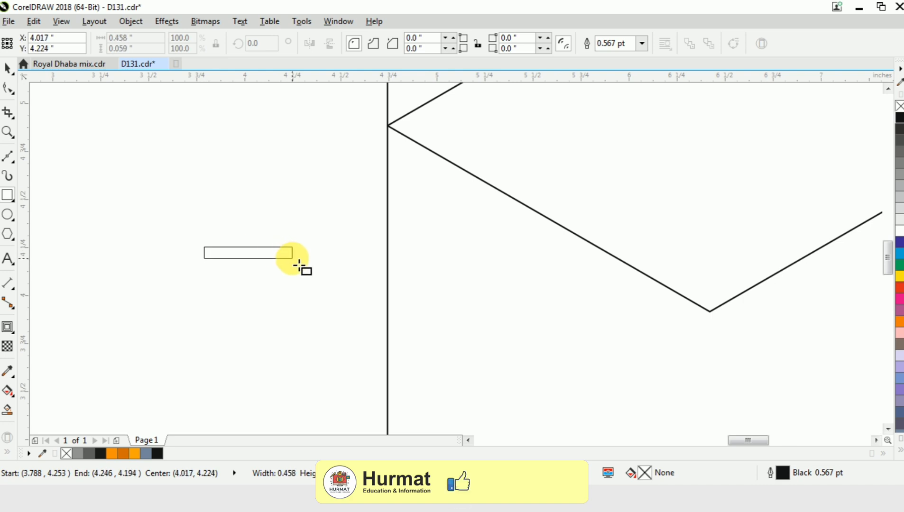
# - Finish the small rectangle beside the hexagons and set its width to 0.90 inches
pyautogui.press('Tab')
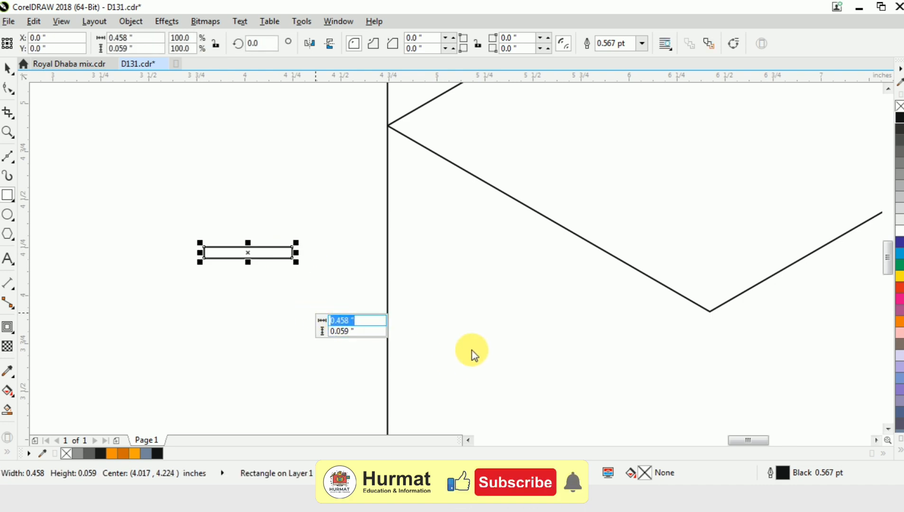
pyautogui.write('0.90')
pyautogui.press('Return')
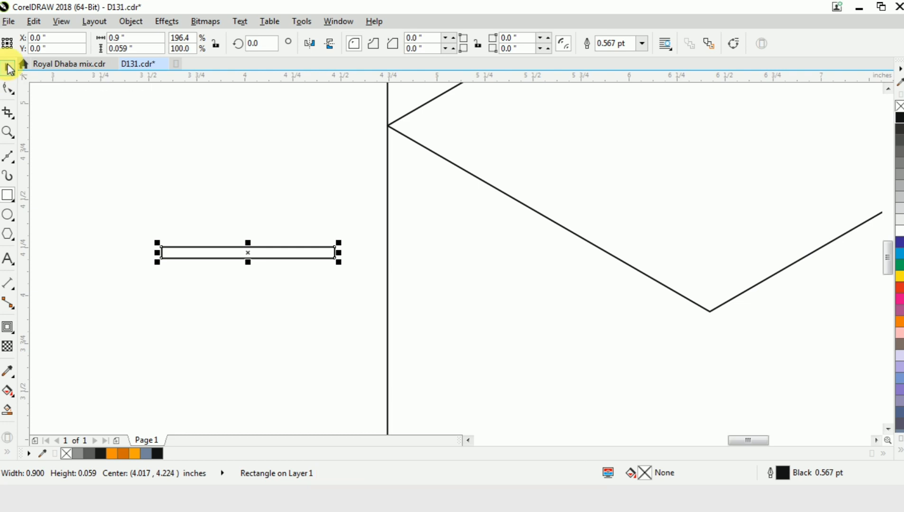
# - Move the small rectangle onto the midpoint of the diamond's lower-left edge and narrow it from its right side to 0.45 inches
pyautogui.moveTo(259, 262); pyautogui.dragTo(638, 218)
pyautogui.scroll(-3, 637, 218)
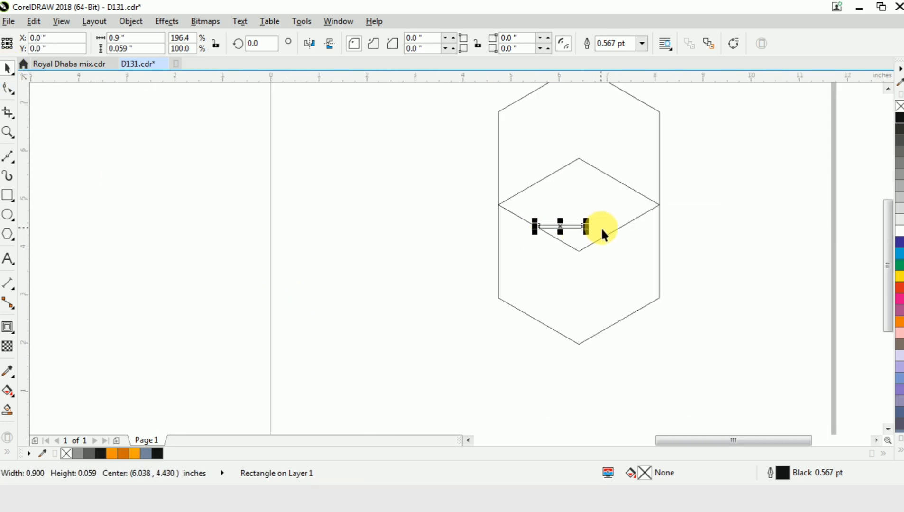
pyautogui.scroll(3, 576, 223)
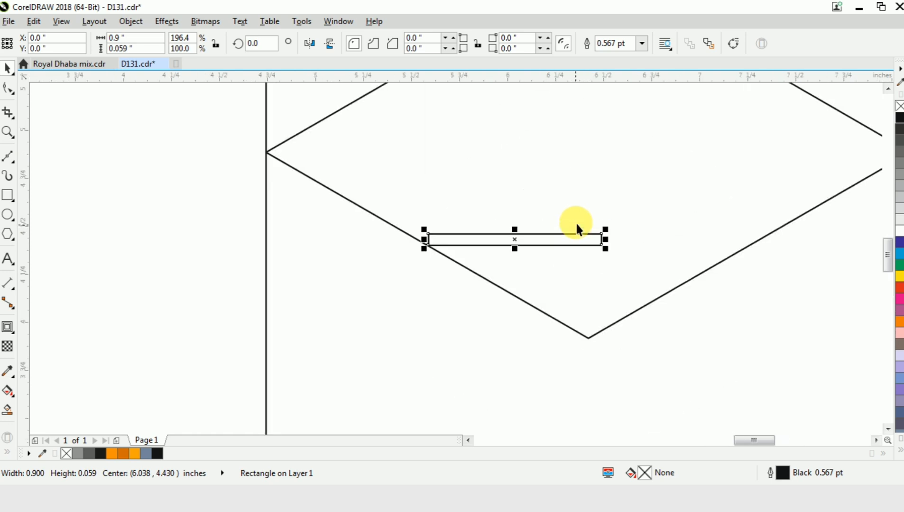
pyautogui.scroll(2, 533, 239)
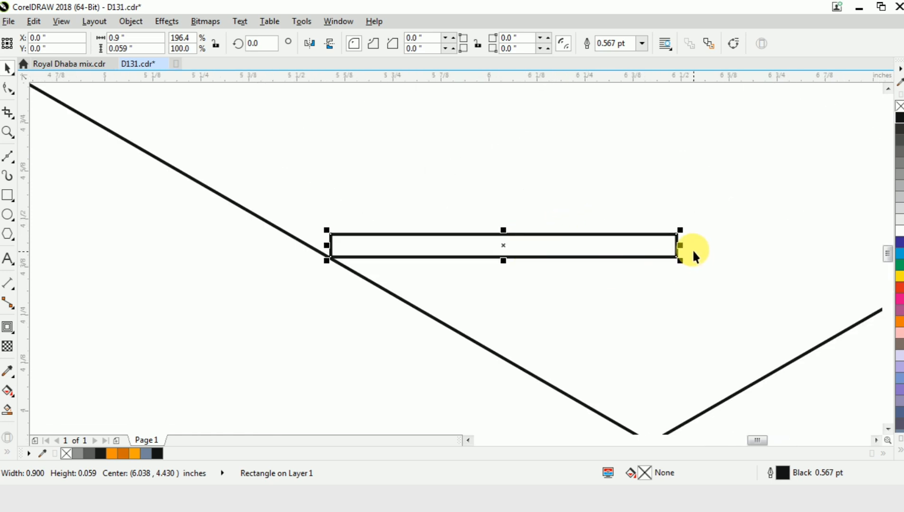
pyautogui.moveTo(680, 245); pyautogui.dragTo(510, 252)
pyautogui.scroll(-2, 423, 273)
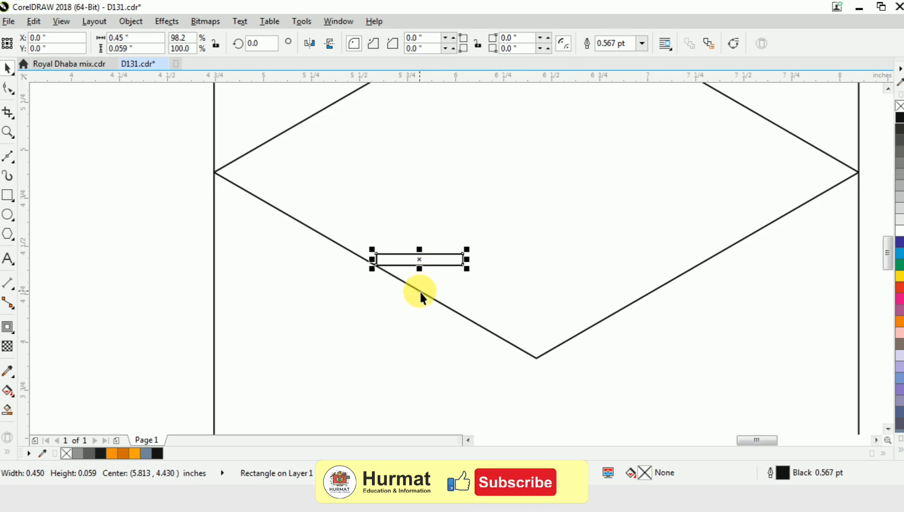
# - Place a copy of the upper hexagon about 0.34 inches right and 0.2 inches up, sliding its lowest corner along the diamond's lower-right edge
pyautogui.click(547, 351)
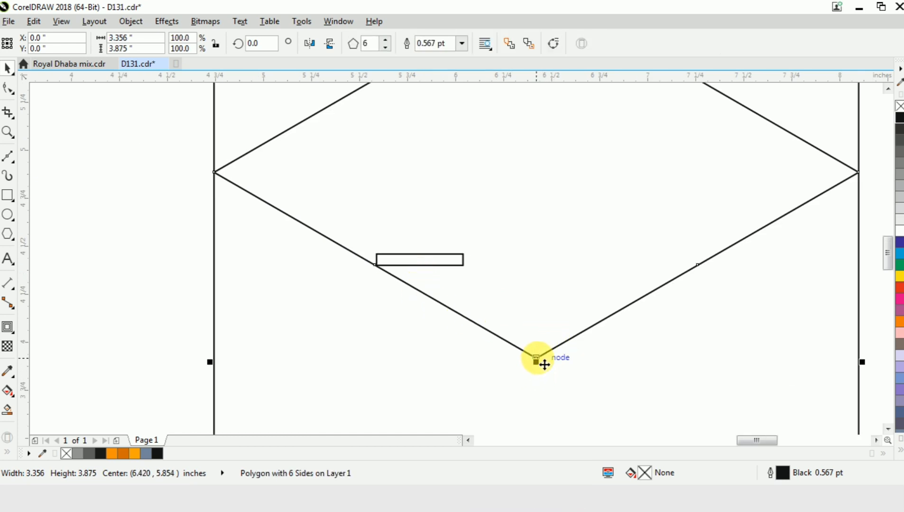
pyautogui.moveTo(541, 361); pyautogui.dragTo(601, 321)
pyautogui.rightClick(601, 320)
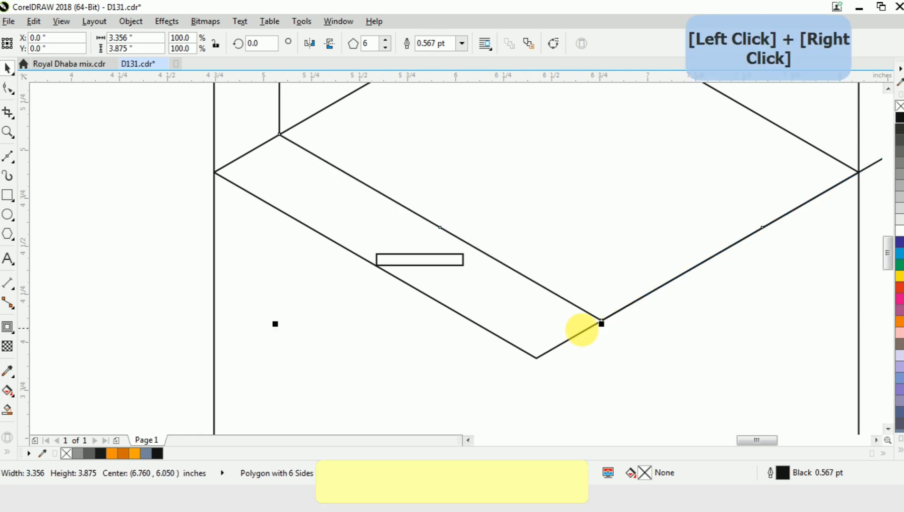
# - Repeat the offset hexagon copy three more times along the same direction and delete the small measuring rectangle
pyautogui.scroll(-2, 471, 331)
pyautogui.hotkey('ctrl', 'r')
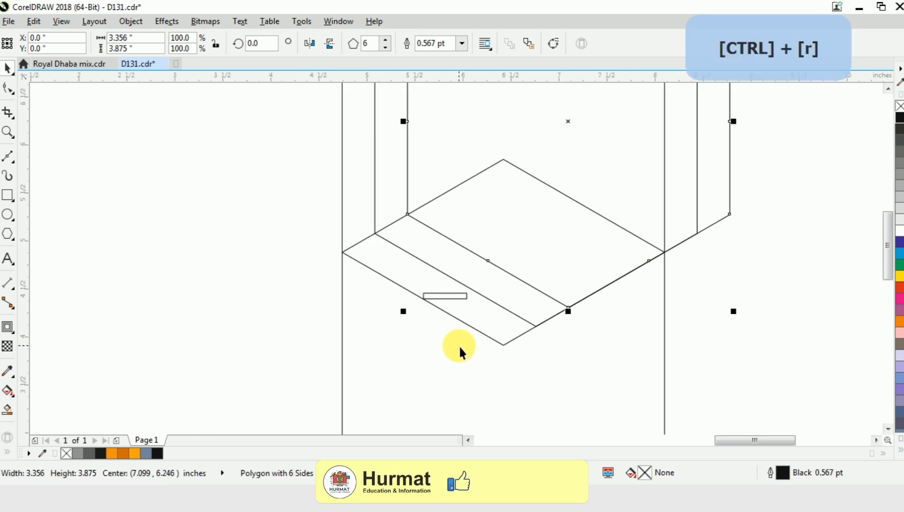
pyautogui.hotkey('ctrl', 'r')
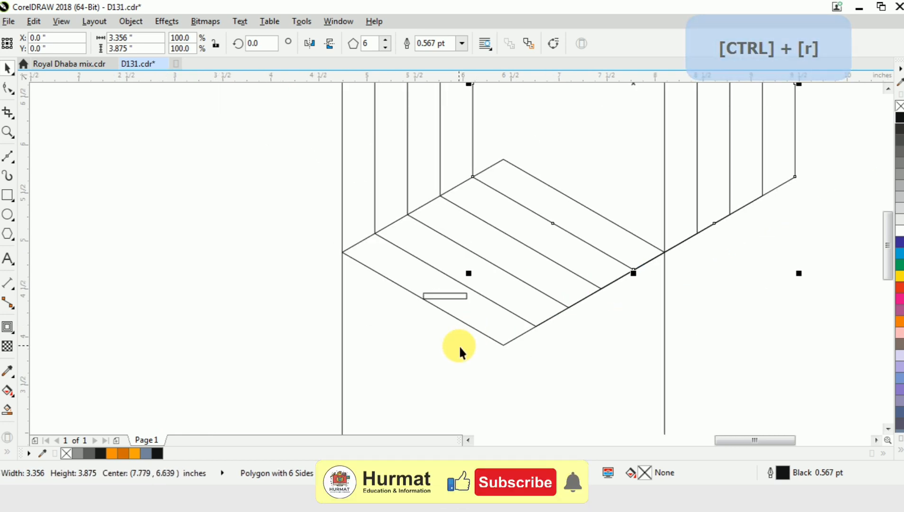
pyautogui.click(450, 297)
pyautogui.press('Delete')
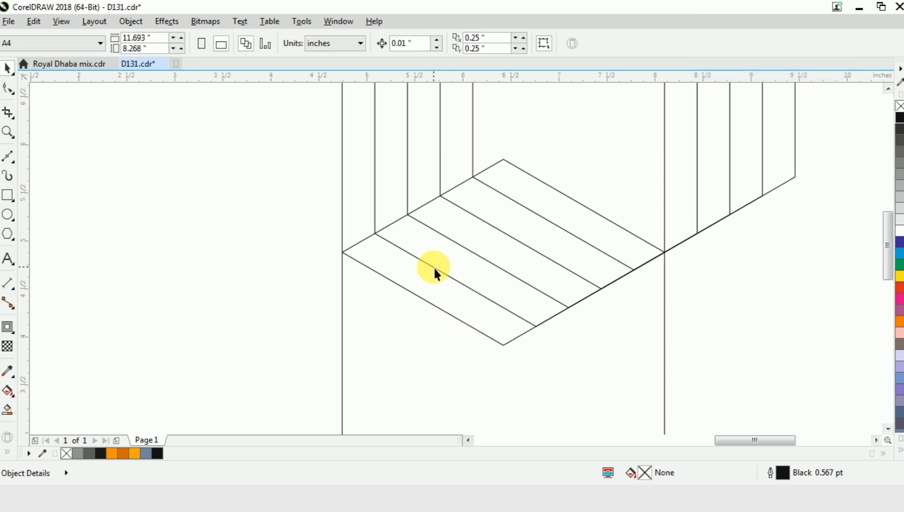
# - Copy the lower hexagon up and to the left so its bottom corner lies exactly on the diamond's lower-left edge, and deselect it
pyautogui.scroll(-2, 433, 266)
pyautogui.click(549, 327)
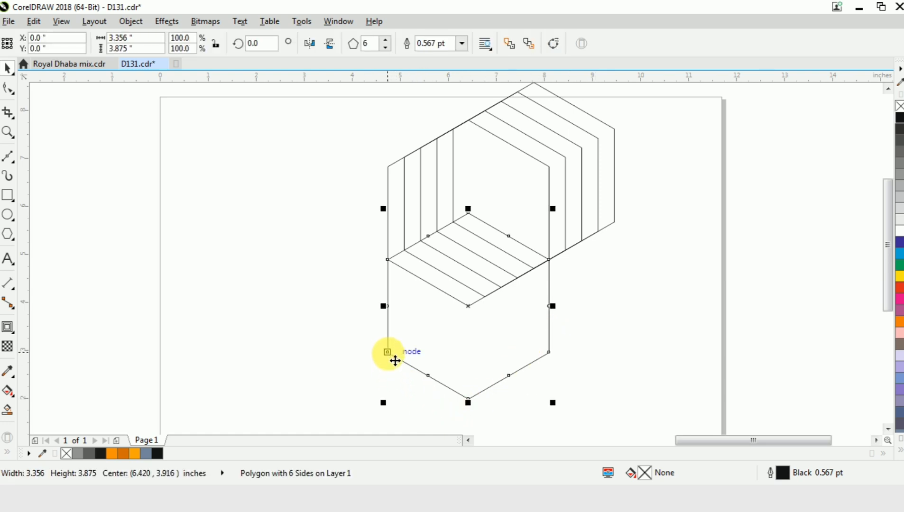
pyautogui.moveTo(388, 353); pyautogui.dragTo(368, 248)
pyautogui.rightClick(369, 248)
pyautogui.scroll(5, 464, 301)
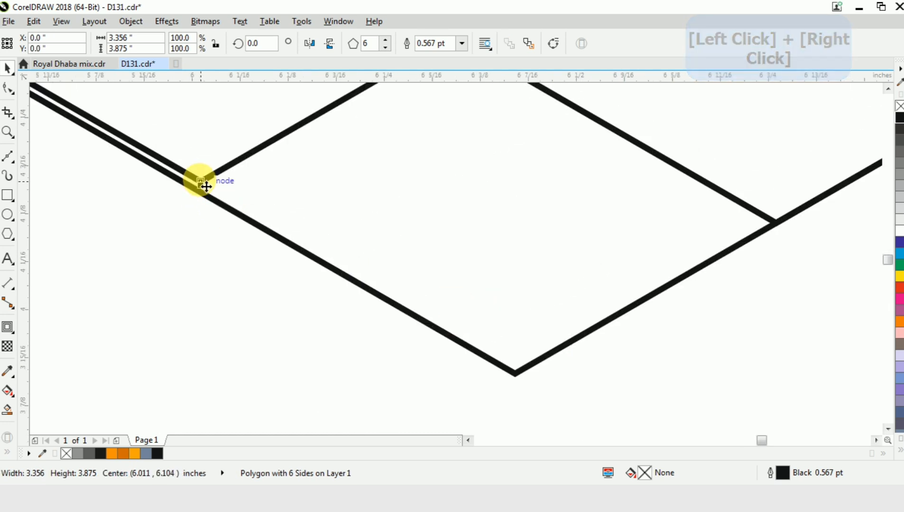
pyautogui.moveTo(206, 187); pyautogui.dragTo(213, 203)
pyautogui.scroll(-5, 359, 276)
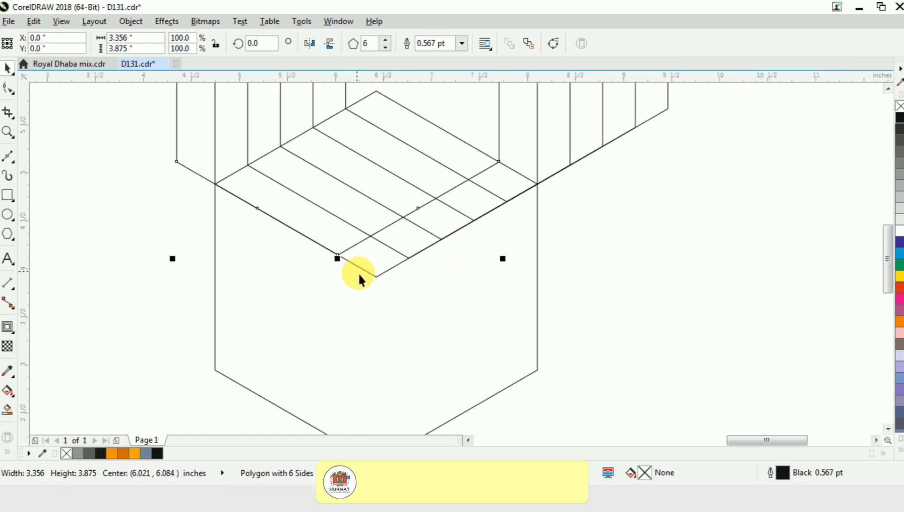
pyautogui.scroll(-2, 425, 255)
pyautogui.click(539, 261)
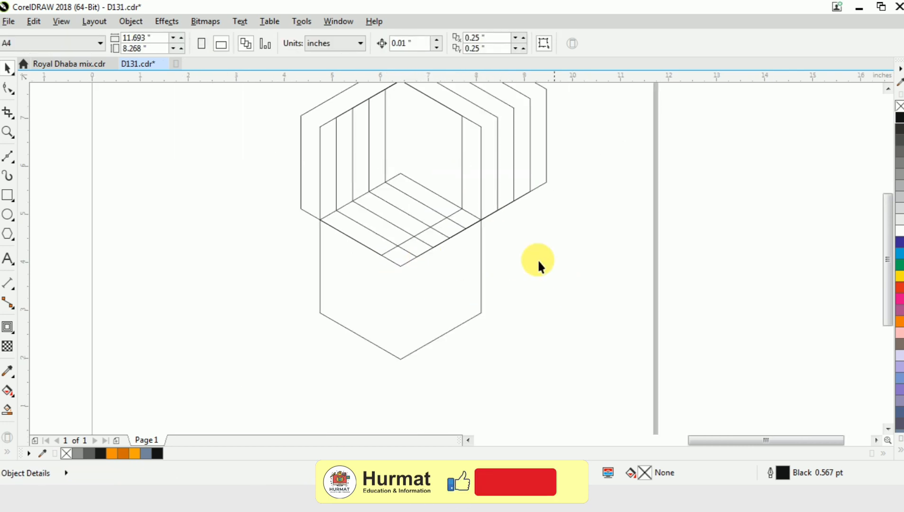
pyautogui.scroll(2, 394, 199)
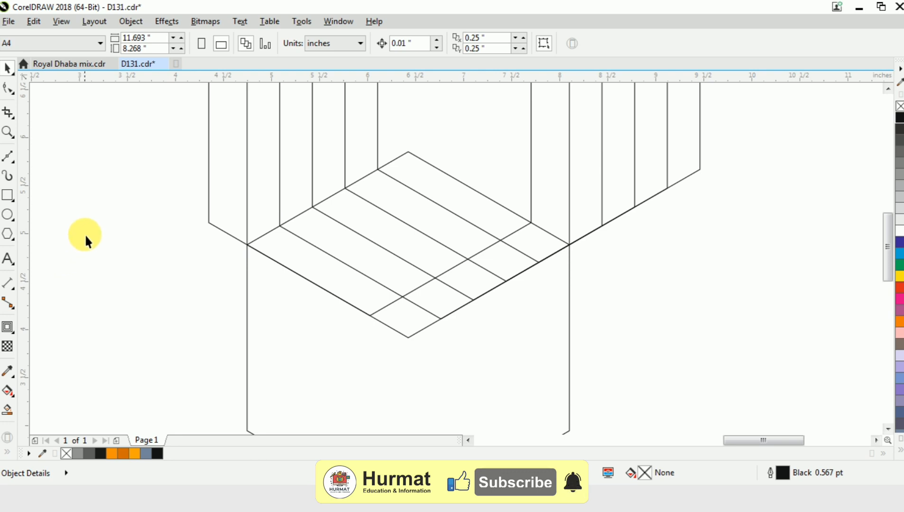
pyautogui.click(8, 156)
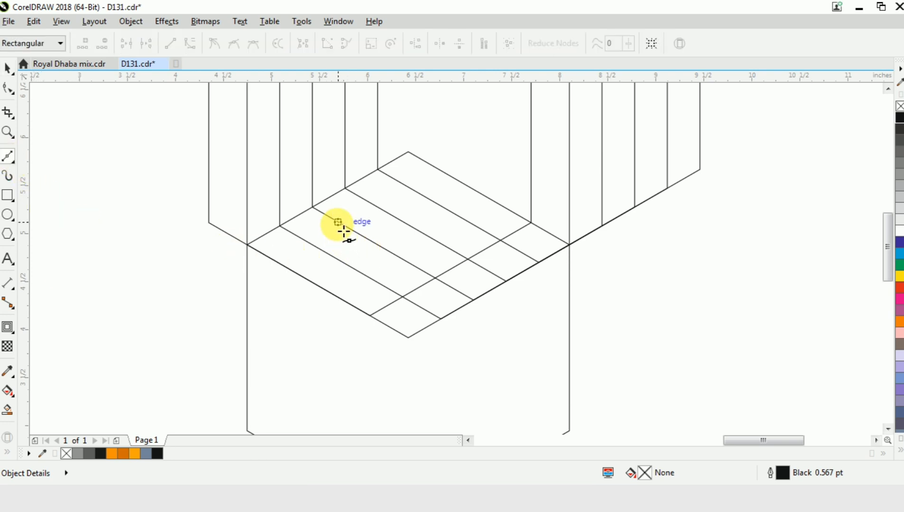
pyautogui.scroll(2, 365, 209)
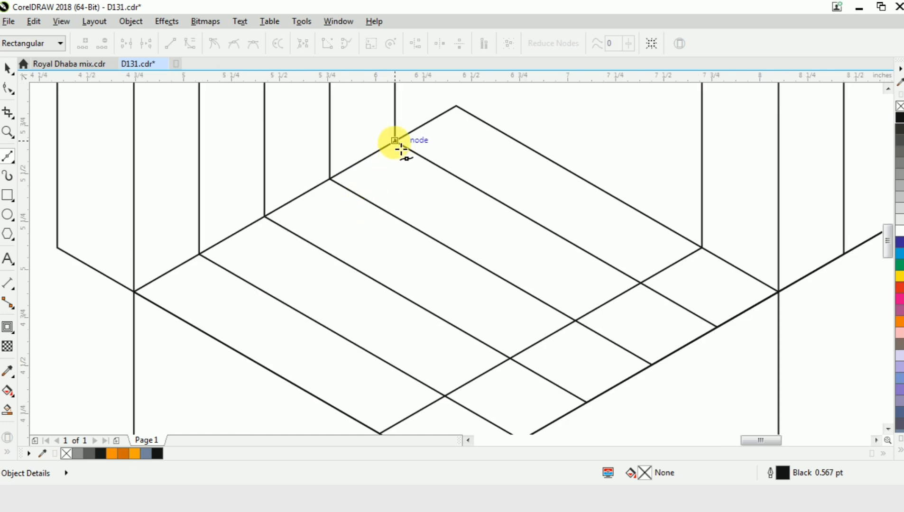
pyautogui.click(395, 141)
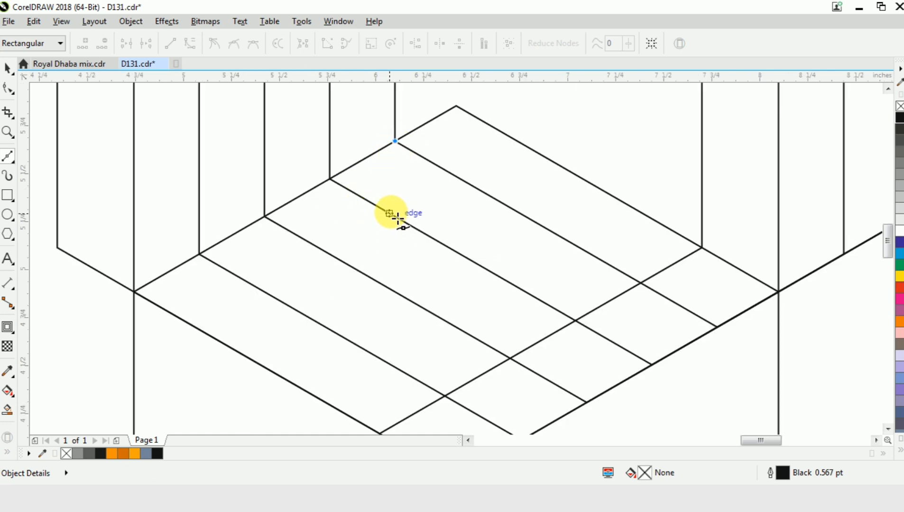
pyautogui.click(390, 213)
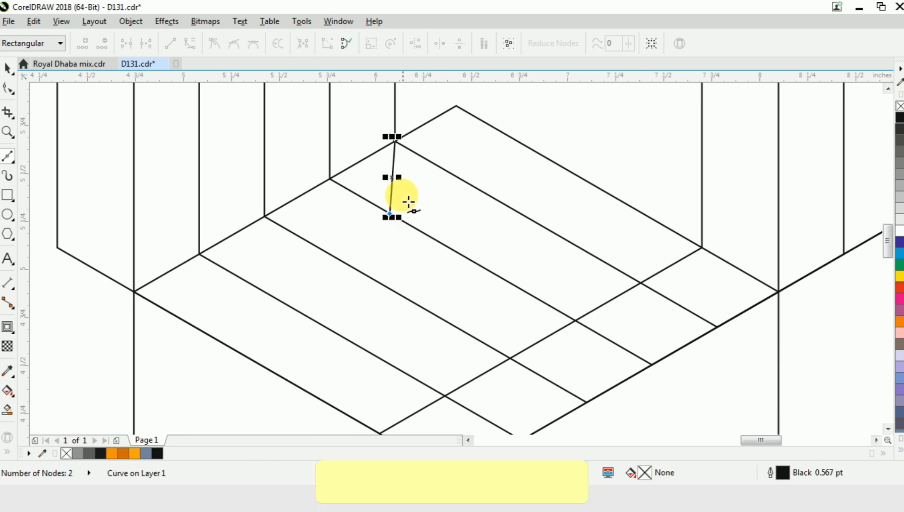
pyautogui.scroll(2, 412, 228)
pyautogui.hotkey('ctrl', 'z')
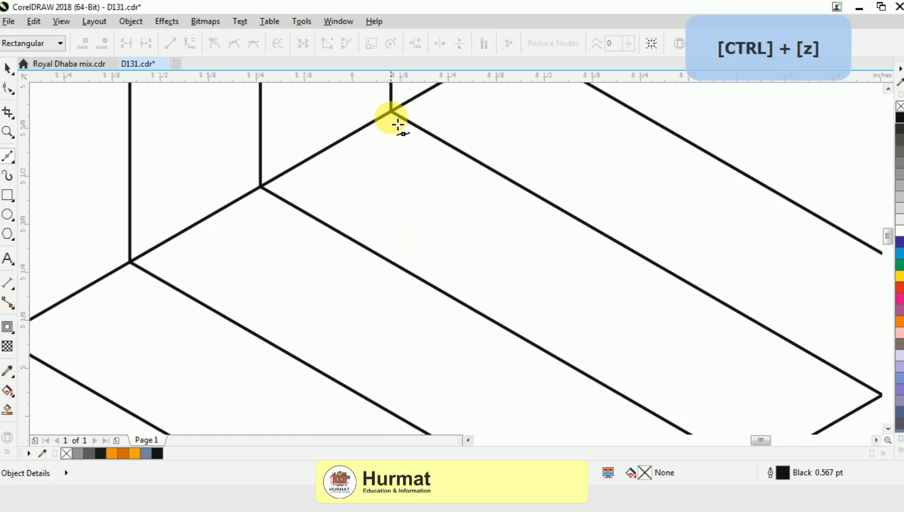
# - Draw a straight vertical line from the uppermost strip corner down to the next diagonal and extend it to touch, about 0.392 inches long
pyautogui.click(396, 115)
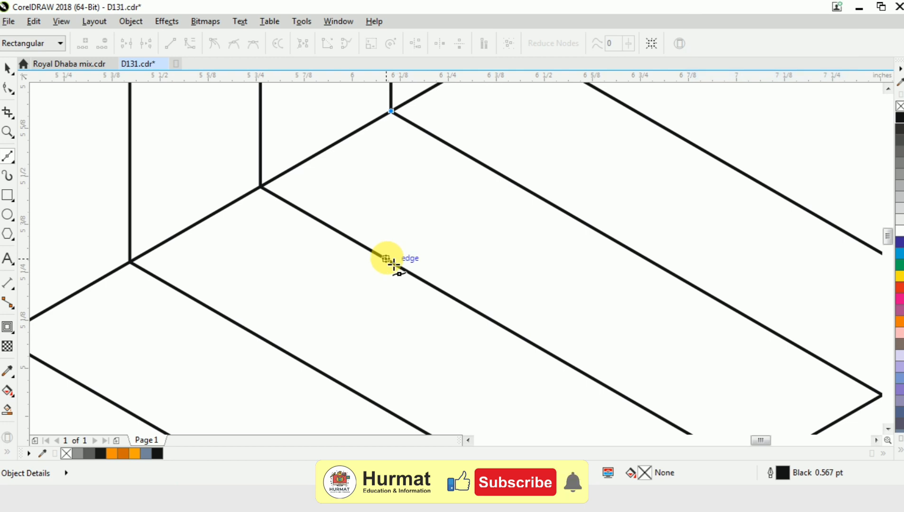
pyautogui.keyDown('shift'); pyautogui.click(390, 260); pyautogui.keyUp('shift')
pyautogui.hotkey('ctrl', 'space')
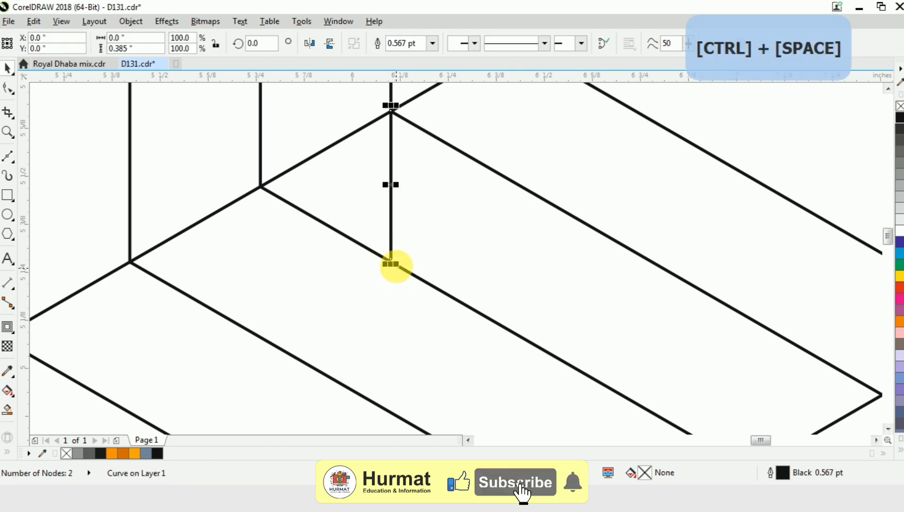
pyautogui.scroll(5, 396, 273)
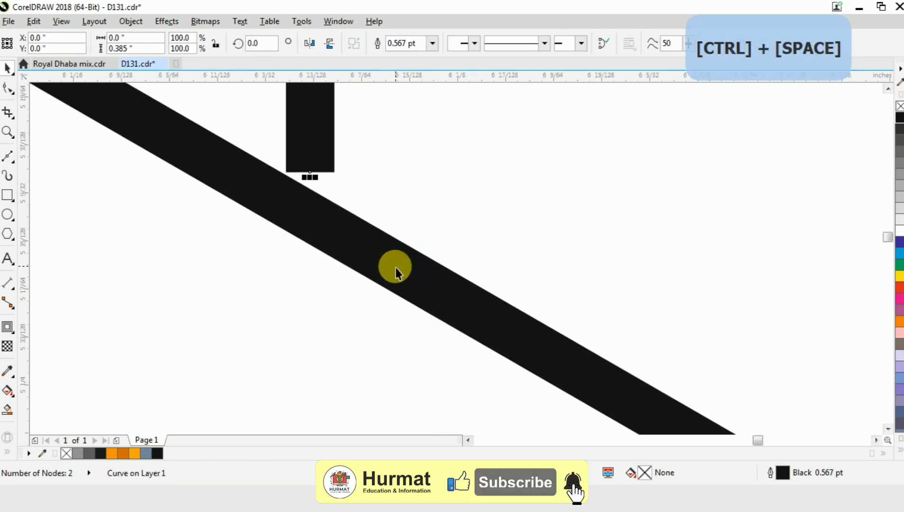
pyautogui.click(311, 171)
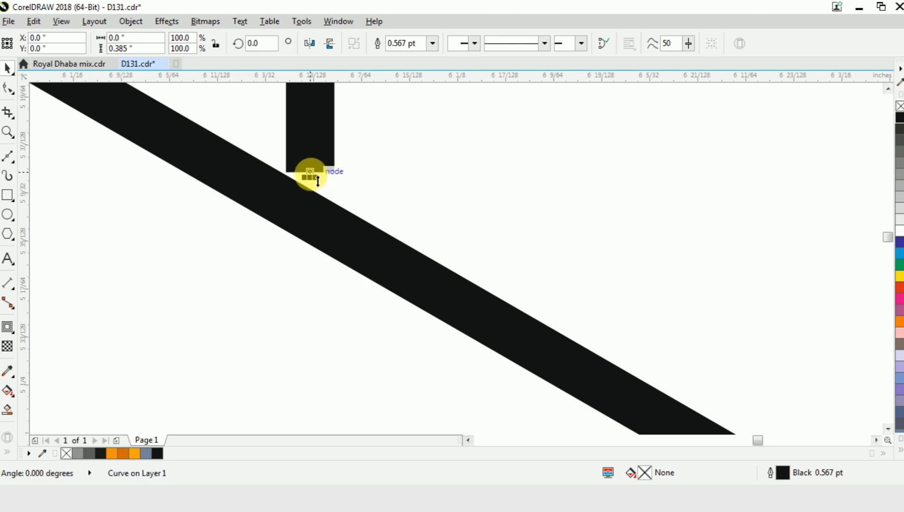
pyautogui.moveTo(310, 173); pyautogui.dragTo(309, 216)
pyautogui.scroll(-6, 319, 176)
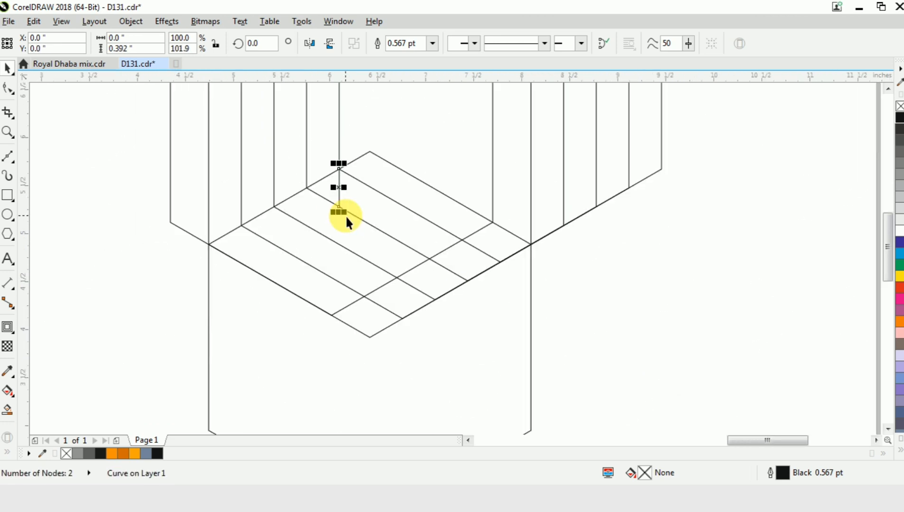
# - Copy the short vertical line to the strip corner two positions down-left, check that it meets the diagonal below, and deselect it
pyautogui.scroll(1, 319, 200)
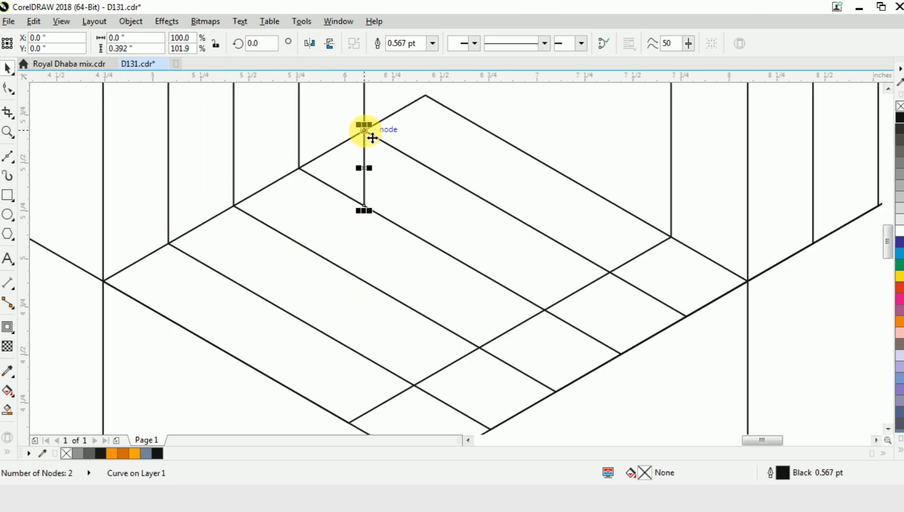
pyautogui.moveTo(372, 138); pyautogui.dragTo(231, 205)
pyautogui.rightClick(231, 205)
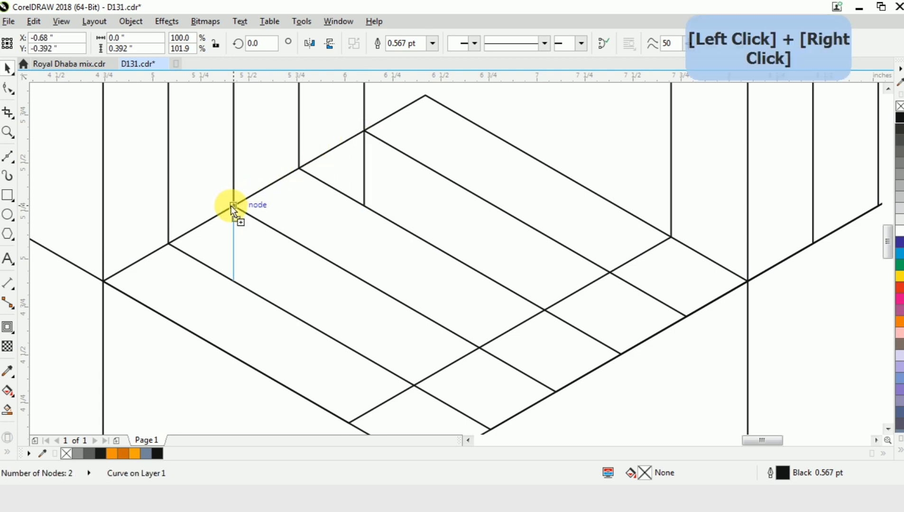
pyautogui.scroll(2, 226, 208)
pyautogui.scroll(2, 226, 208)
pyautogui.scroll(-4, 279, 202)
pyautogui.scroll(5, 279, 192)
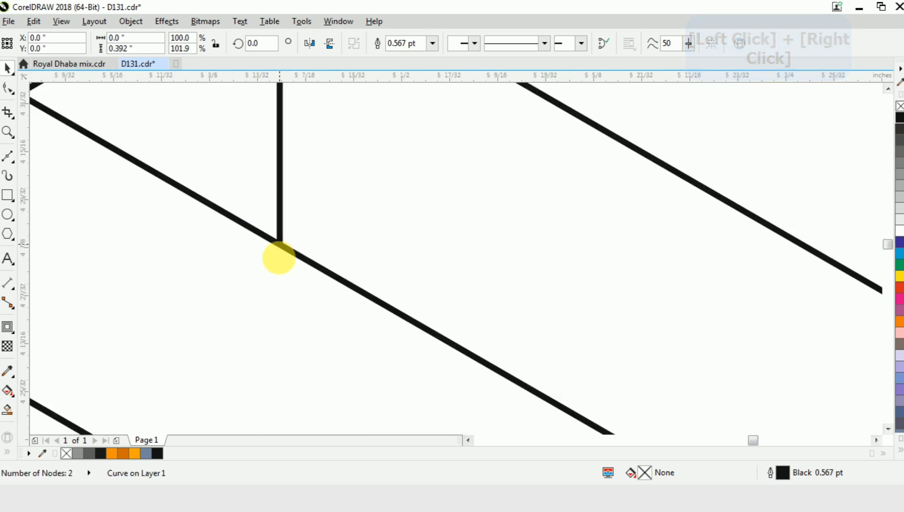
pyautogui.scroll(-4, 295, 274)
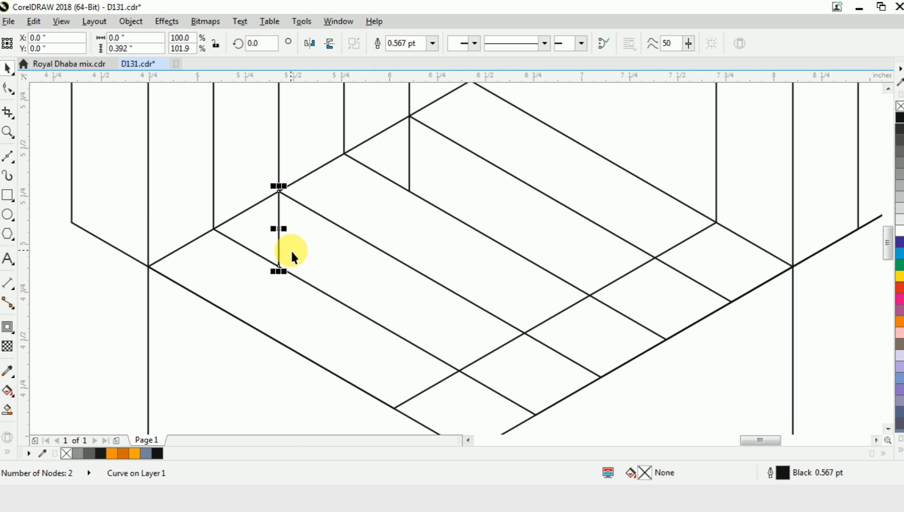
pyautogui.scroll(-2, 291, 250)
pyautogui.click(141, 285)
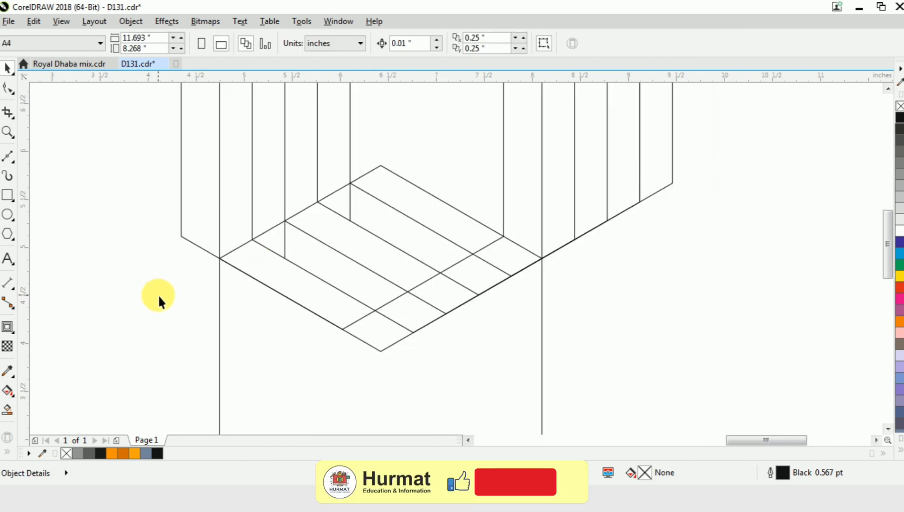
# - Smart-fill the strip along the diamond's upper-right edge, its lower end cell and the adjoining strip's end cell with Desert Blue
pyautogui.click(8, 410)
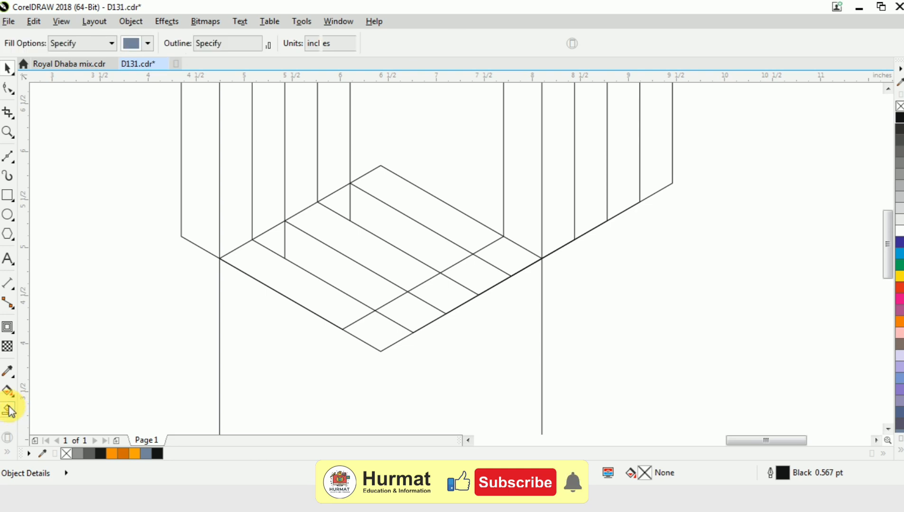
pyautogui.click(438, 221)
pyautogui.click(511, 259)
pyautogui.click(484, 272)
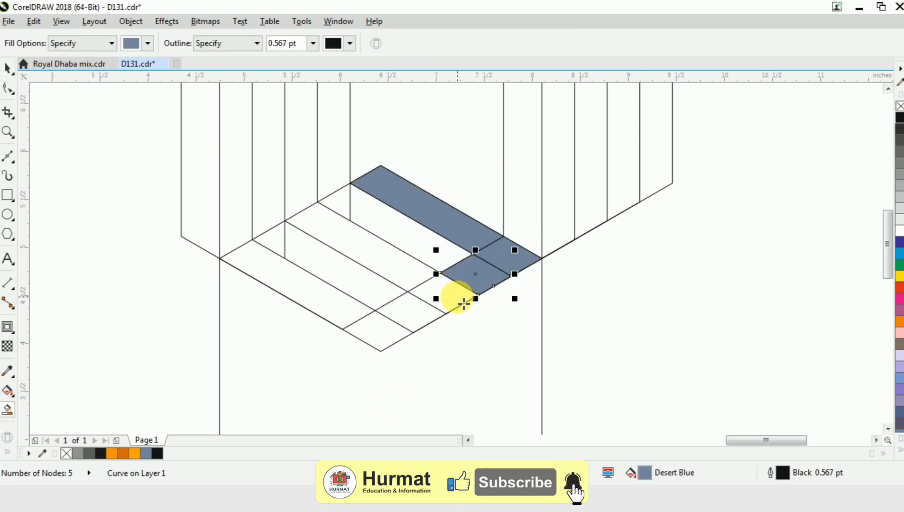
pyautogui.click(418, 237)
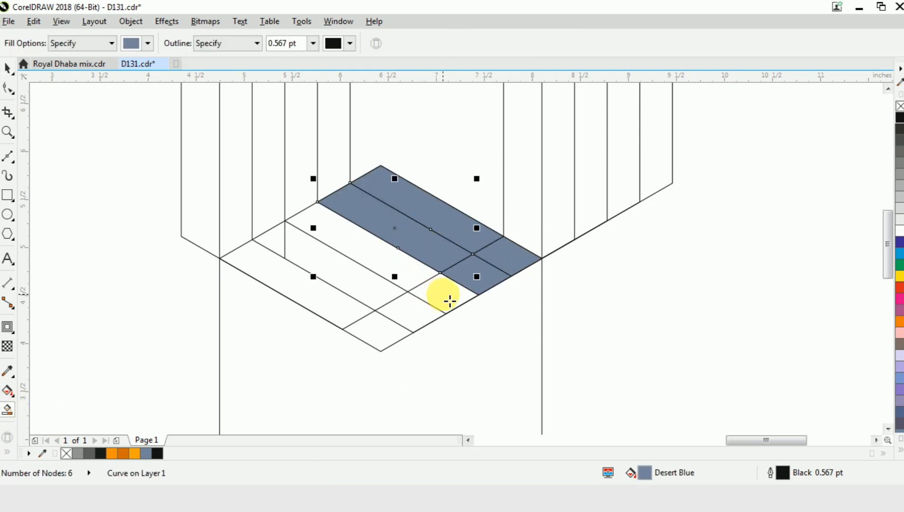
pyautogui.hotkey('ctrl', 'z')
pyautogui.click(8, 69)
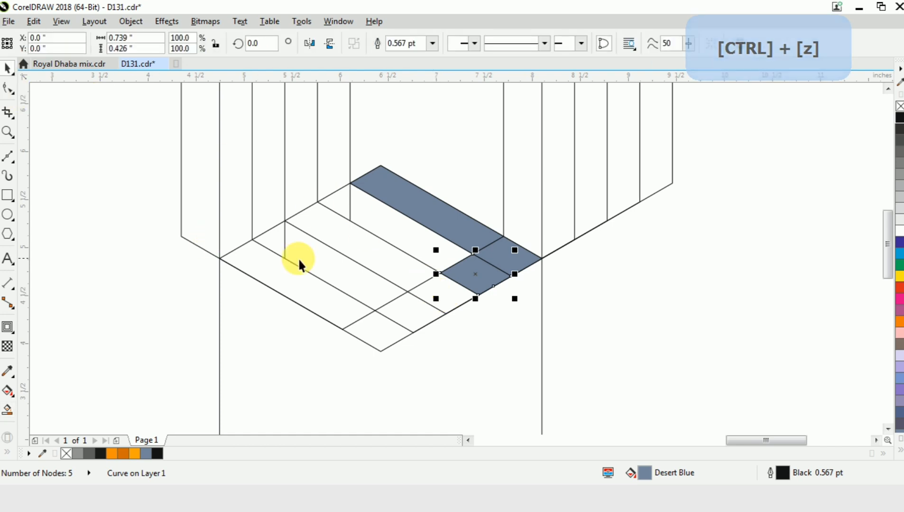
# - Lengthen the upper short vertical line to about 0.674 inches and move it straight up so its lower end meets the diagonal
pyautogui.click(350, 195)
pyautogui.scroll(1, 349, 242)
pyautogui.moveTo(350, 205); pyautogui.dragTo(352, 230)
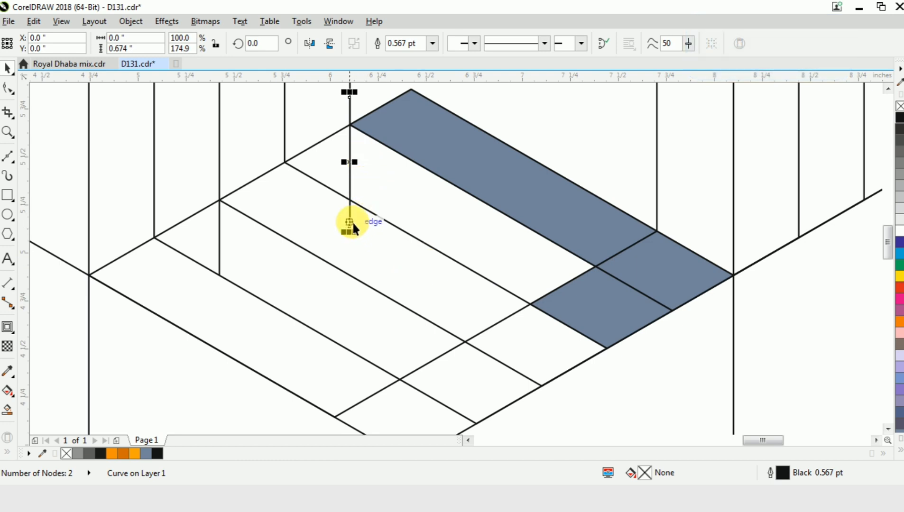
pyautogui.scroll(2, 353, 228)
pyautogui.moveTo(350, 254); pyautogui.dragTo(343, 188)
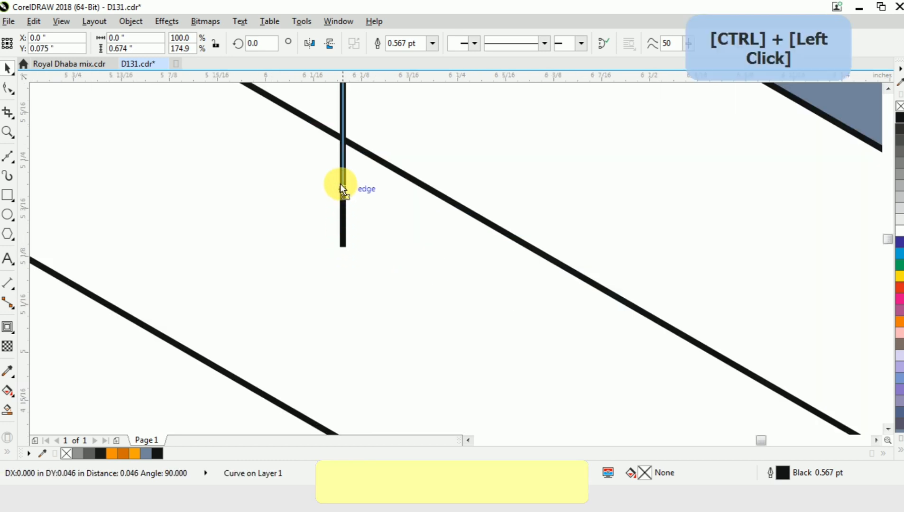
pyautogui.moveTo(340, 141); pyautogui.dragTo(342, 141)
pyautogui.scroll(-3, 372, 196)
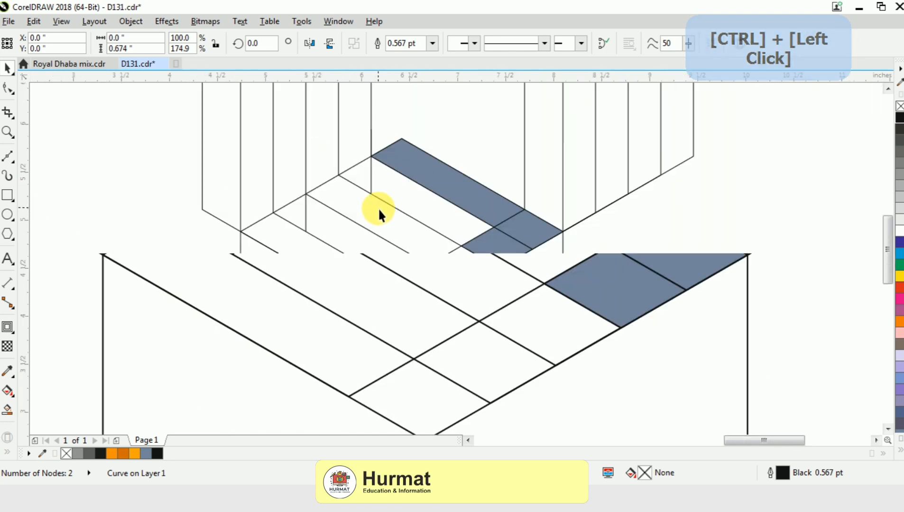
# - Smart-fill the second strip beyond the short vertical line, the third strip and the third end cell with Desert Blue
pyautogui.click(7, 410)
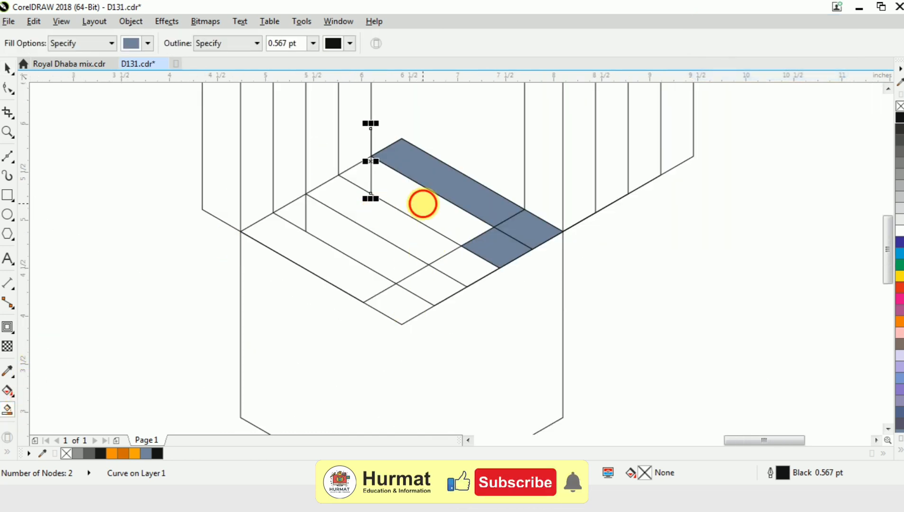
pyautogui.click(422, 204)
pyautogui.click(457, 269)
pyautogui.click(427, 257)
pyautogui.click(352, 250)
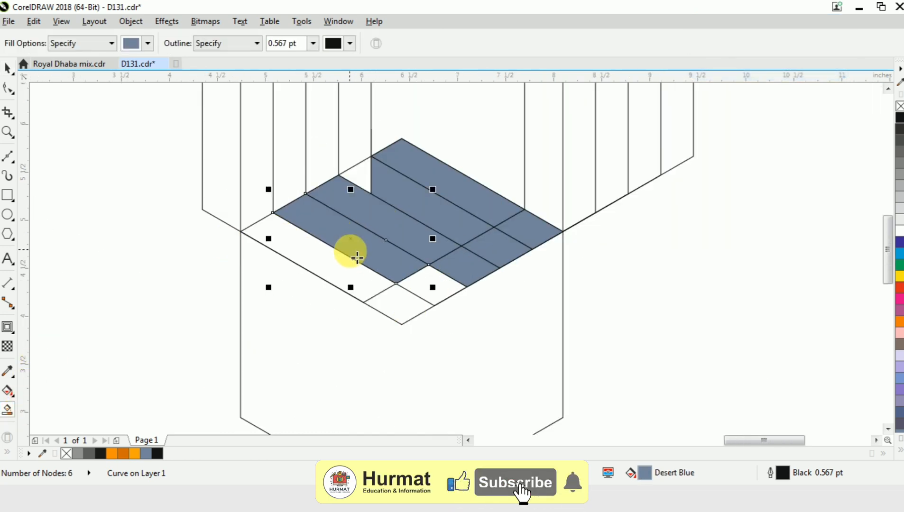
pyautogui.hotkey('ctrl', 'z')
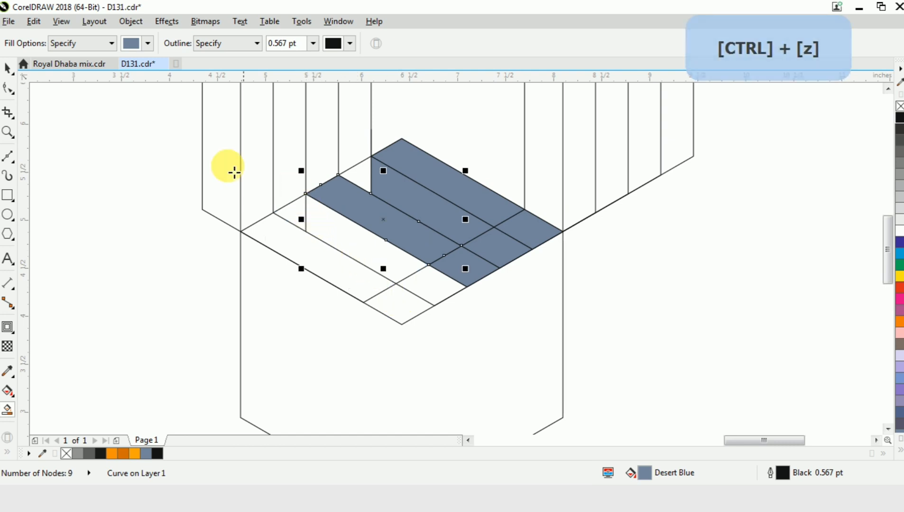
# - Lengthen the lower short vertical line to about 0.576 inches and try to smart-fill the fourth strip beside it
pyautogui.click(7, 67)
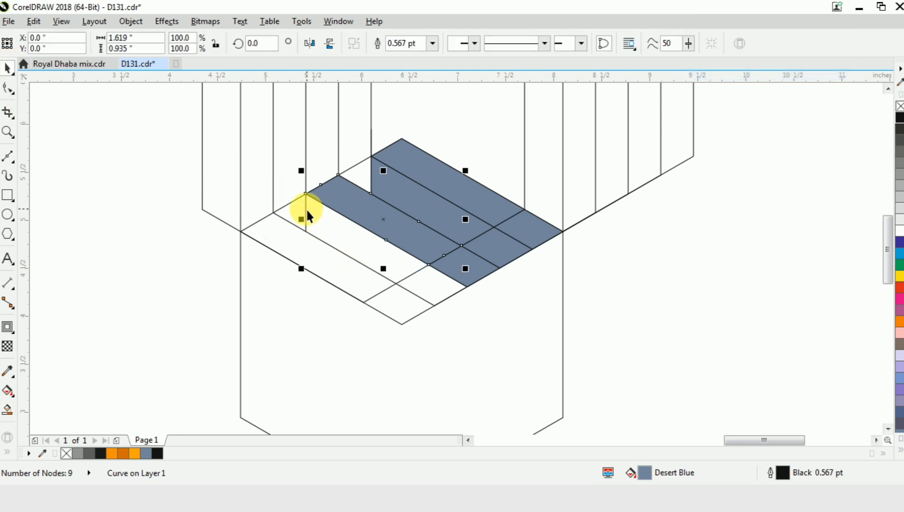
pyautogui.click(306, 208)
pyautogui.scroll(2, 302, 181)
pyautogui.moveTo(305, 191); pyautogui.dragTo(310, 167)
pyautogui.click(8, 412)
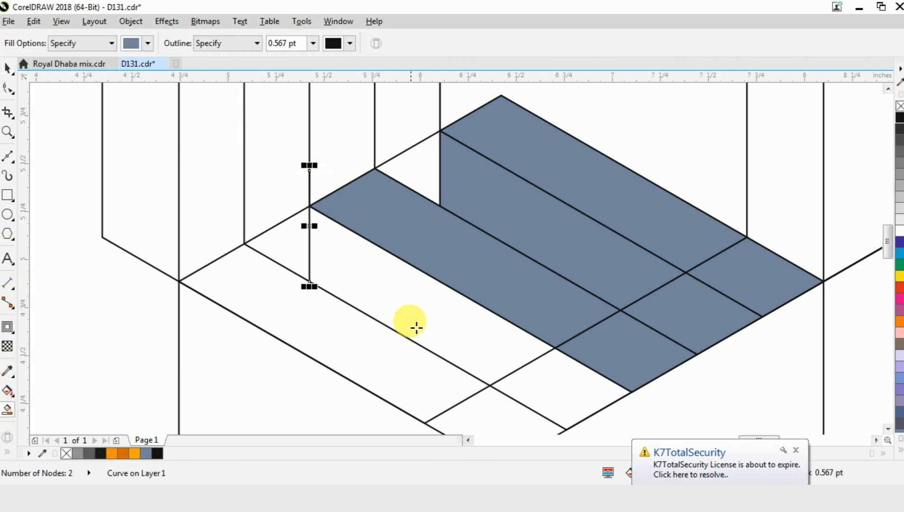
pyautogui.click(460, 328)
pyautogui.hotkey('ctrl', 'z')
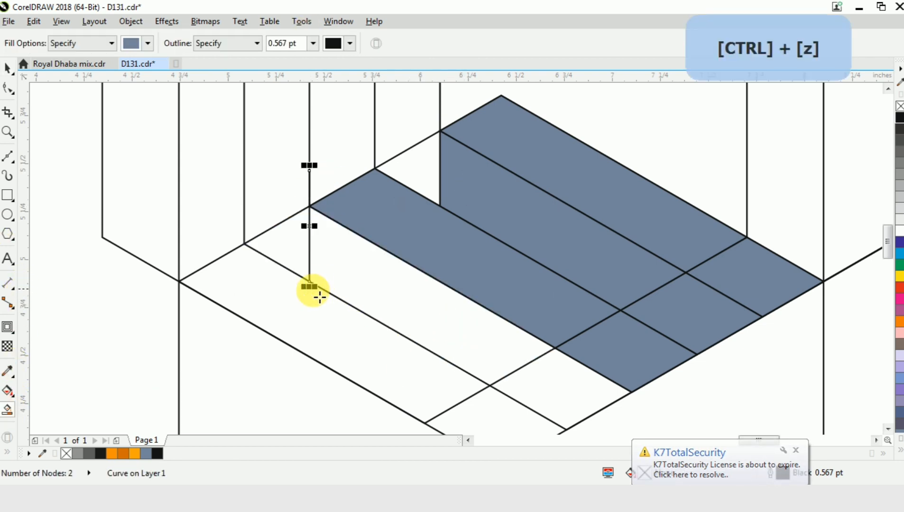
# - Align the lower vertical line's end with the diagonal and try again to smart-fill the fourth strip
pyautogui.hotkey('ctrl', 'space')
pyautogui.scroll(5, 312, 297)
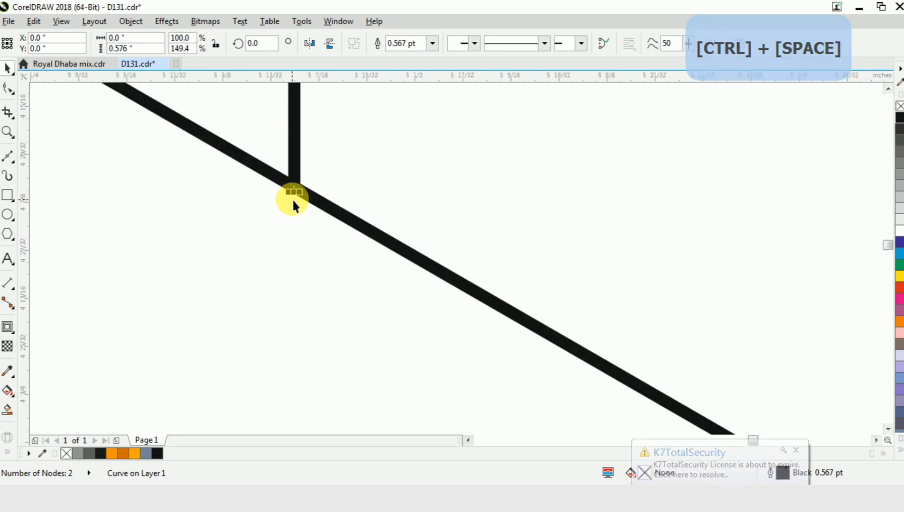
pyautogui.moveTo(303, 191)
pyautogui.mouseDown()
pyautogui.moveTo(294, 175)
pyautogui.moveTo(307, 226)
pyautogui.mouseUp()
pyautogui.scroll(-5, 318, 235)
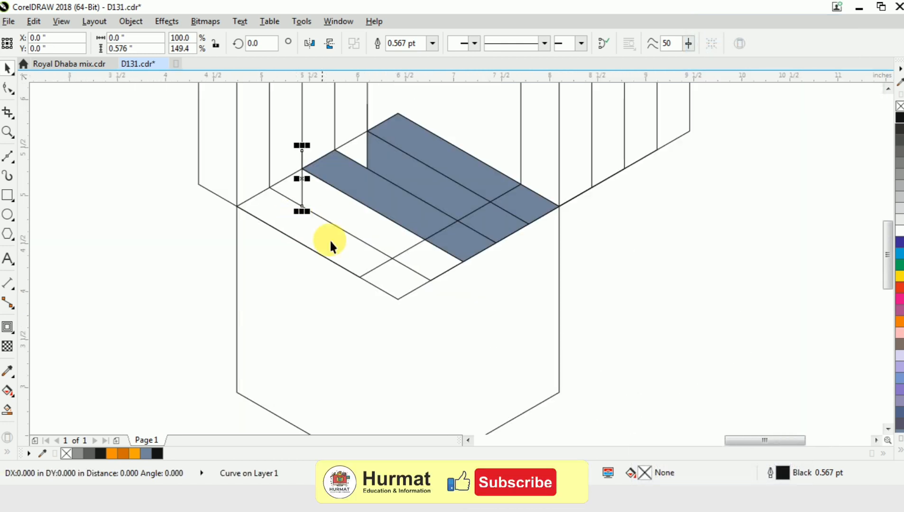
pyautogui.click(10, 418)
pyautogui.click(378, 240)
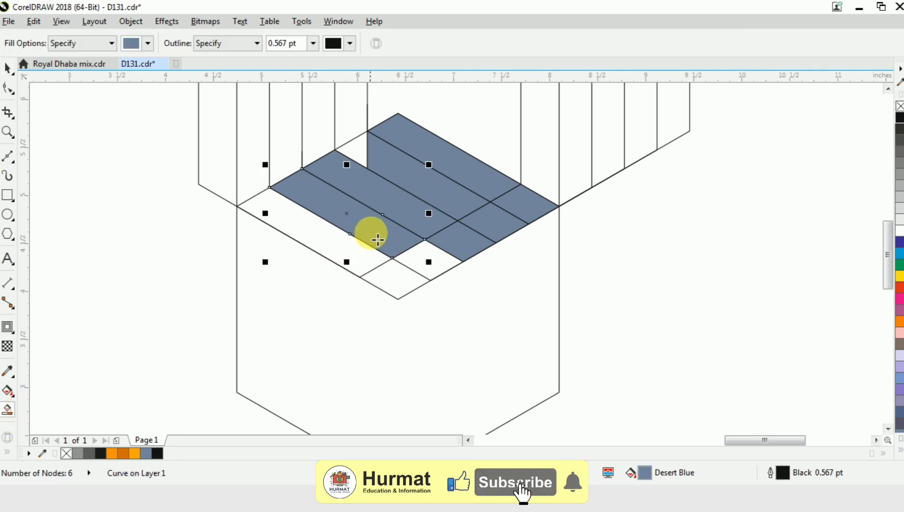
pyautogui.hotkey('ctrl', 'z')
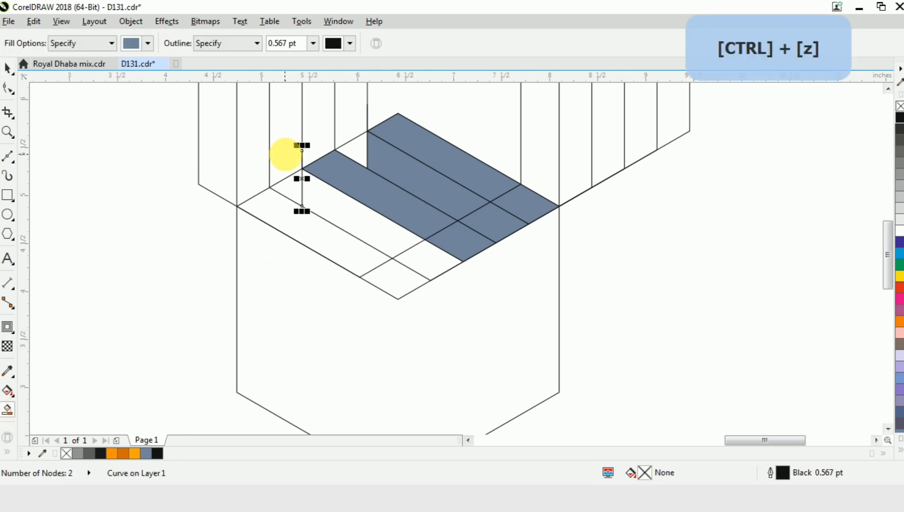
# - Stretch the lower short vertical line evenly from its centre to about 0.727 inches so it crosses the diagonal below
pyautogui.hotkey('ctrl', 'space')
pyautogui.scroll(2, 306, 163)
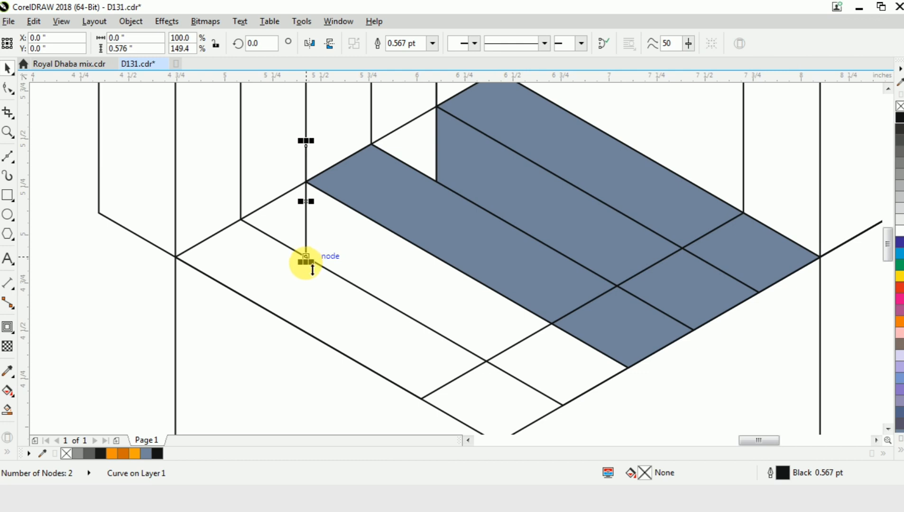
pyautogui.keyDown('shift'); pyautogui.moveTo(306, 261); pyautogui.dragTo(306, 277); pyautogui.keyUp('shift')
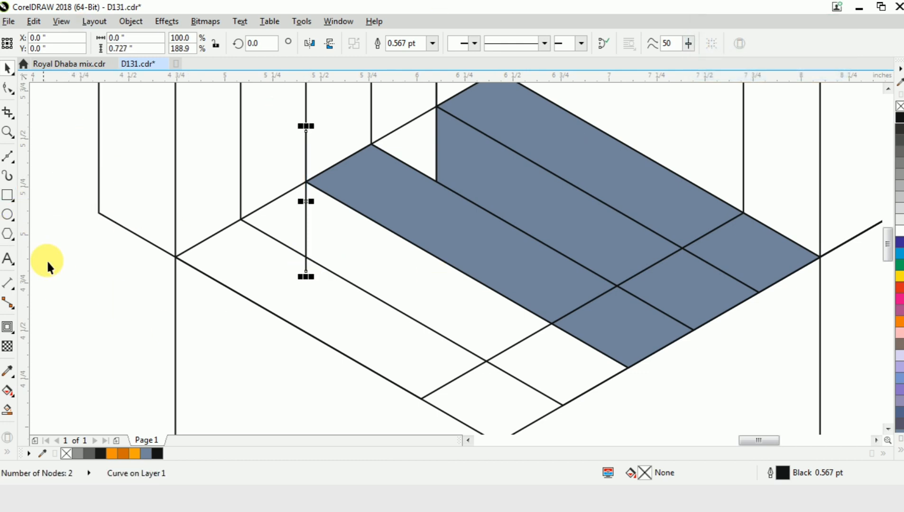
# - Smart-fill the fourth strip beyond the vertical line and its end cell with Desert Blue, and delete that short line
pyautogui.click(7, 411)
pyautogui.click(413, 296)
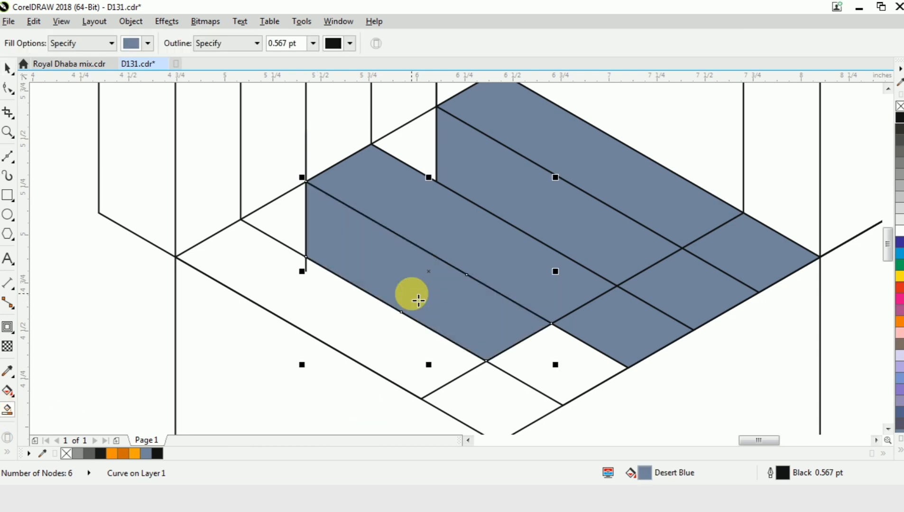
pyautogui.click(568, 362)
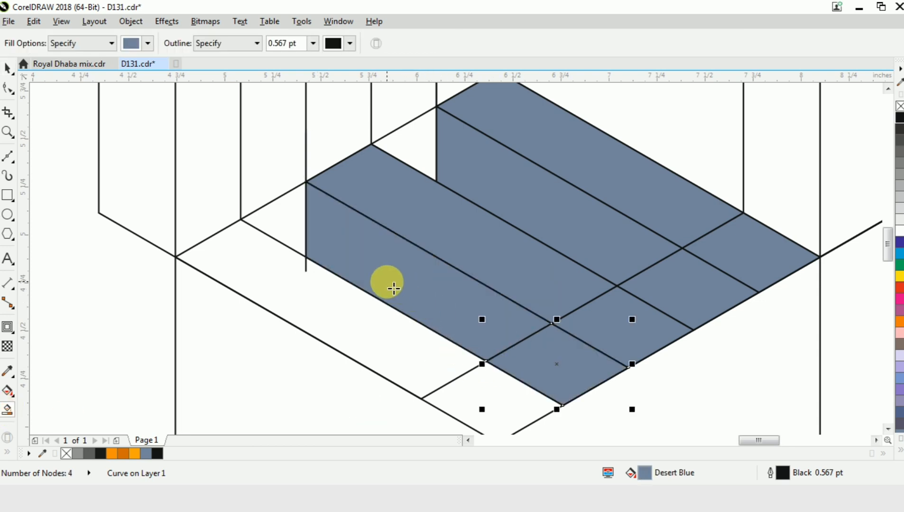
pyautogui.hotkey('ctrl', 'space')
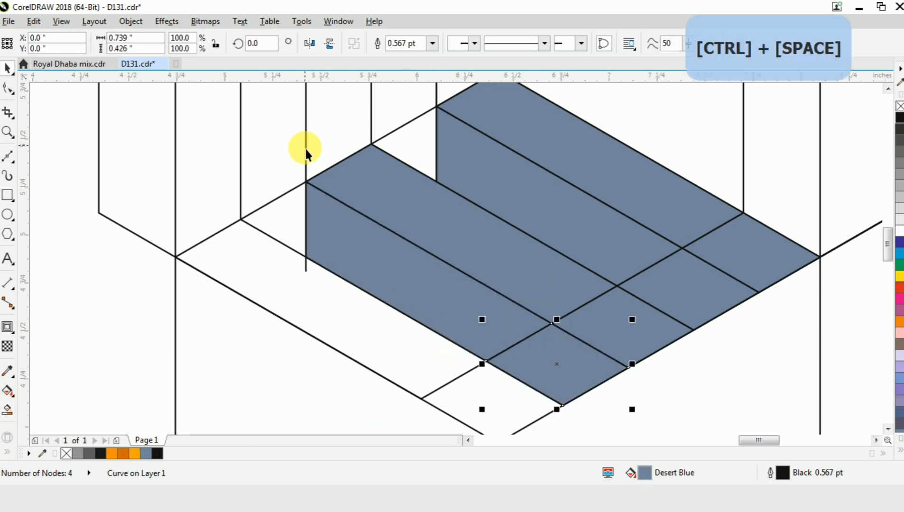
pyautogui.click(306, 269)
pyautogui.press('Delete')
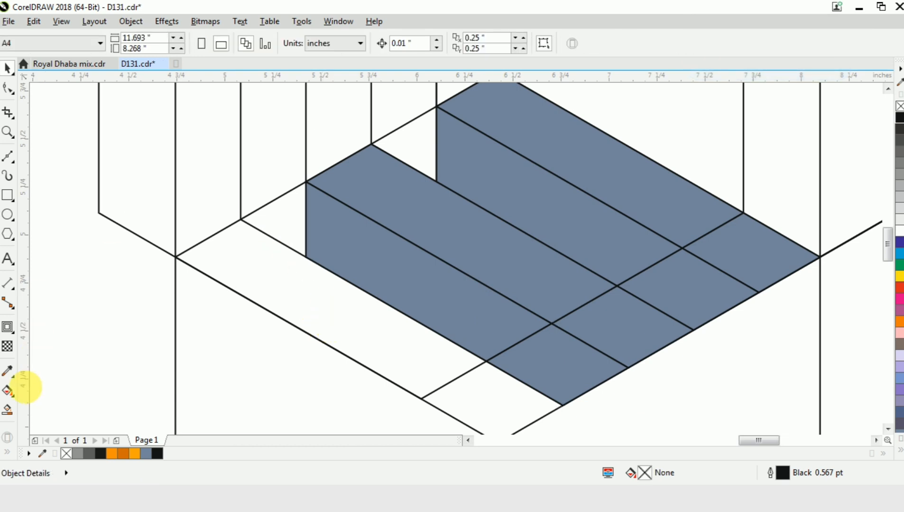
# - Smart-fill the strip along the diamond's lower-left edge and the bottom corner cell with Desert Blue, and deselect
pyautogui.click(9, 409)
pyautogui.click(309, 279)
pyautogui.click(495, 391)
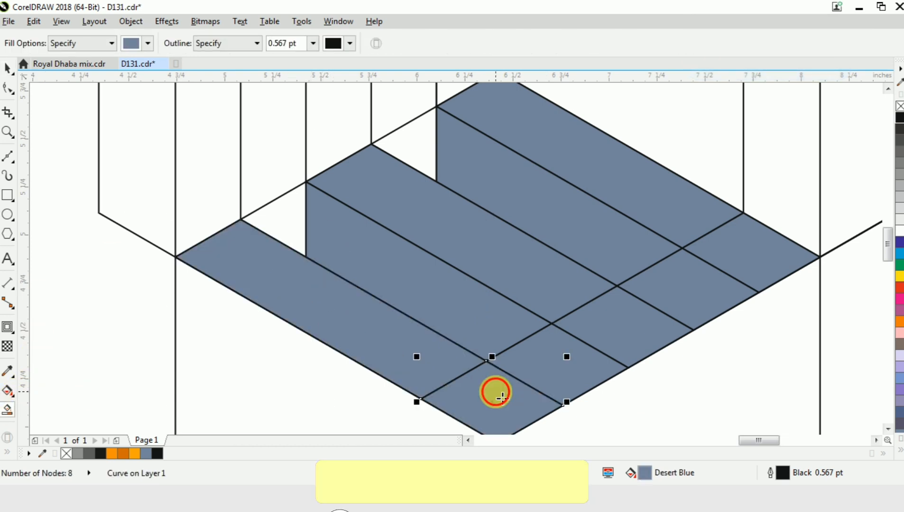
pyautogui.hotkey('ctrl', 'space')
pyautogui.scroll(-3, 404, 192)
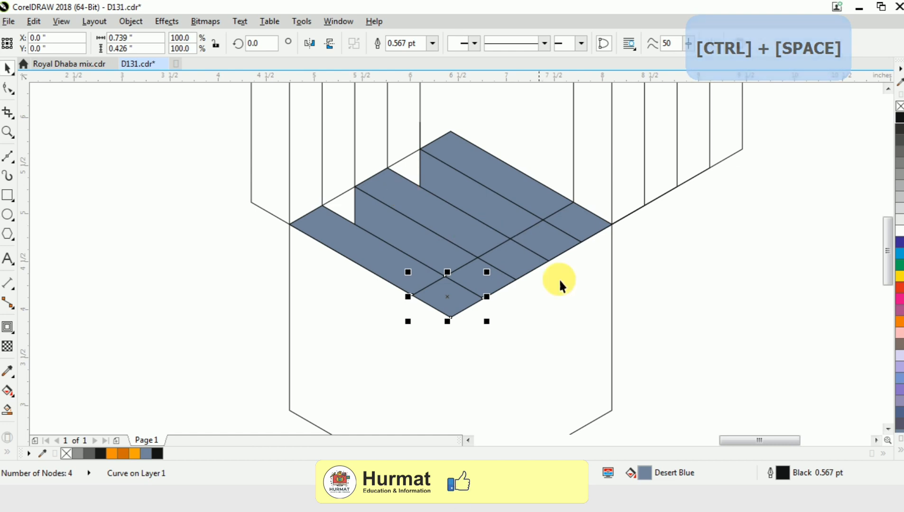
pyautogui.press('Escape')
# - Delete the four upper hexagon copies that are offset to the right
pyautogui.scroll(-6, 640, 173)
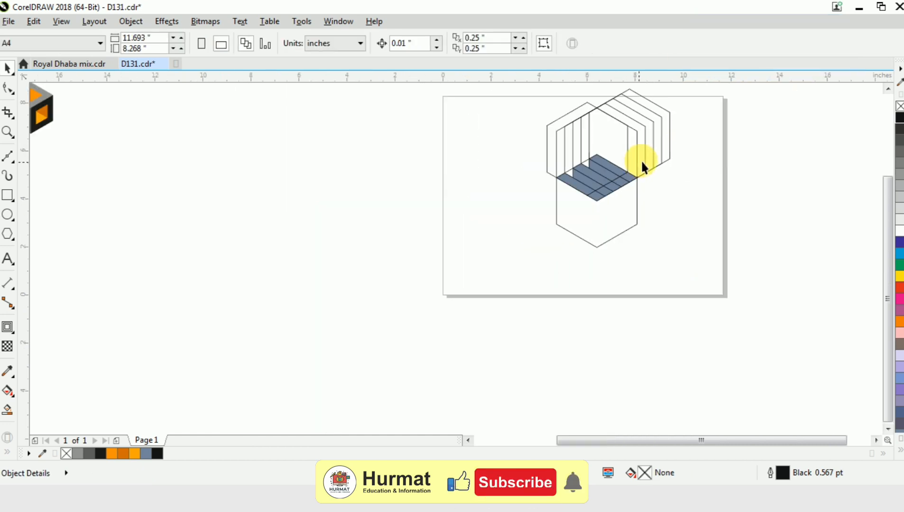
pyautogui.scroll(6, 677, 100)
pyautogui.click(610, 160)
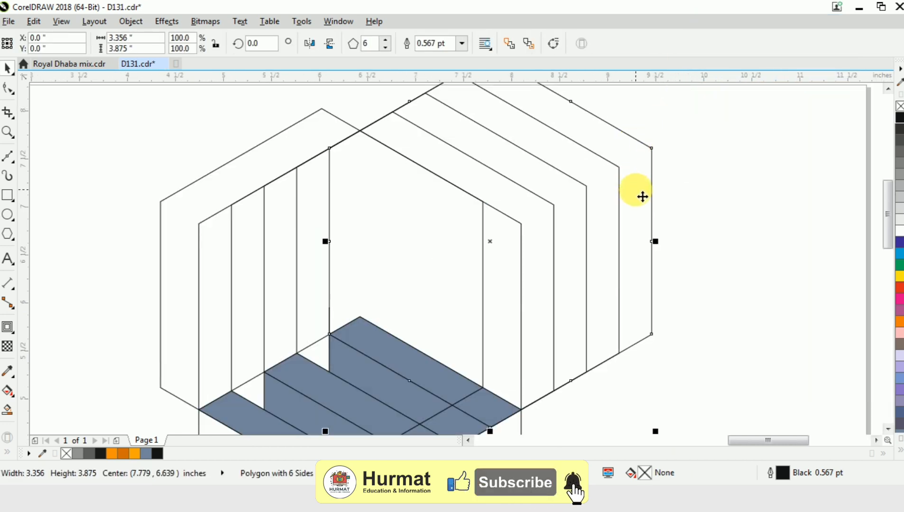
pyautogui.press('Escape')
pyautogui.click(583, 203)
pyautogui.press('Delete')
pyautogui.click(587, 213)
pyautogui.press('Delete')
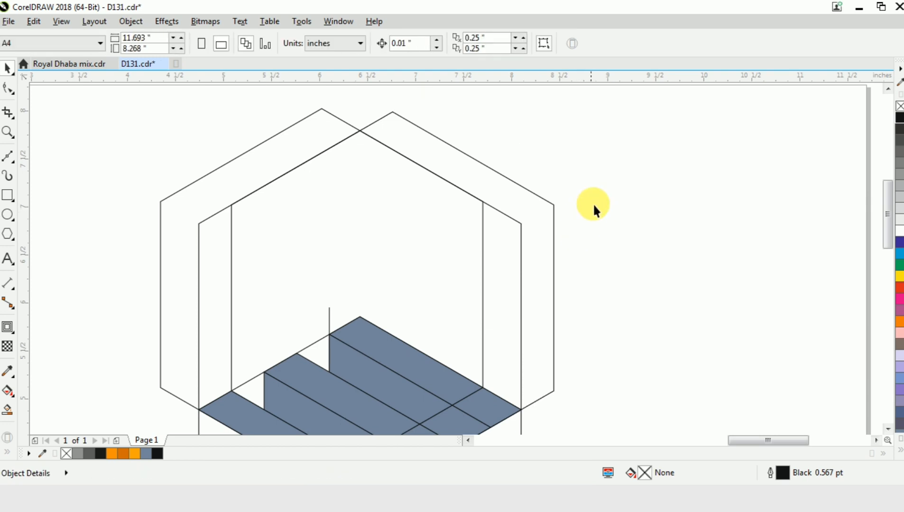
pyautogui.click(552, 207)
pyautogui.press('Delete')
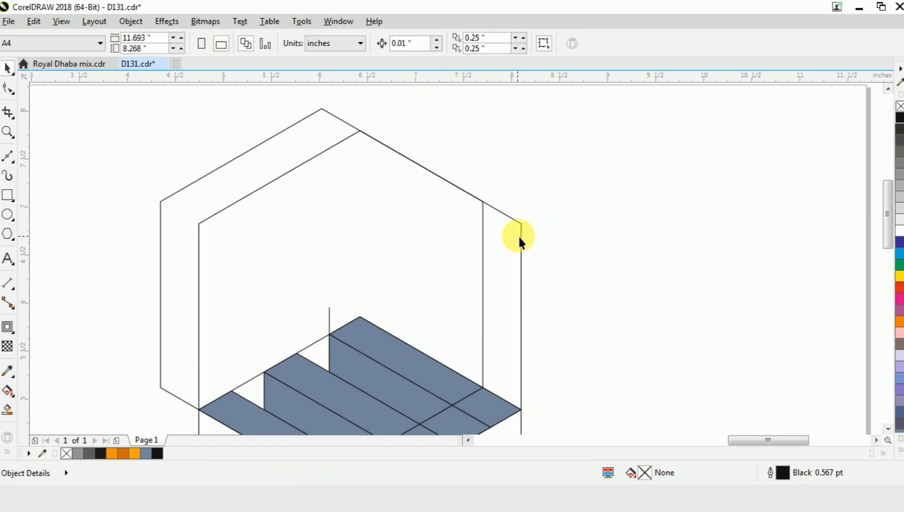
# - Delete the remaining upper hexagons and the leftover short vertical line above the diamond, keeping only the lower hexagon
pyautogui.click(521, 235)
pyautogui.press('Delete')
pyautogui.click(483, 237)
pyautogui.press('Delete')
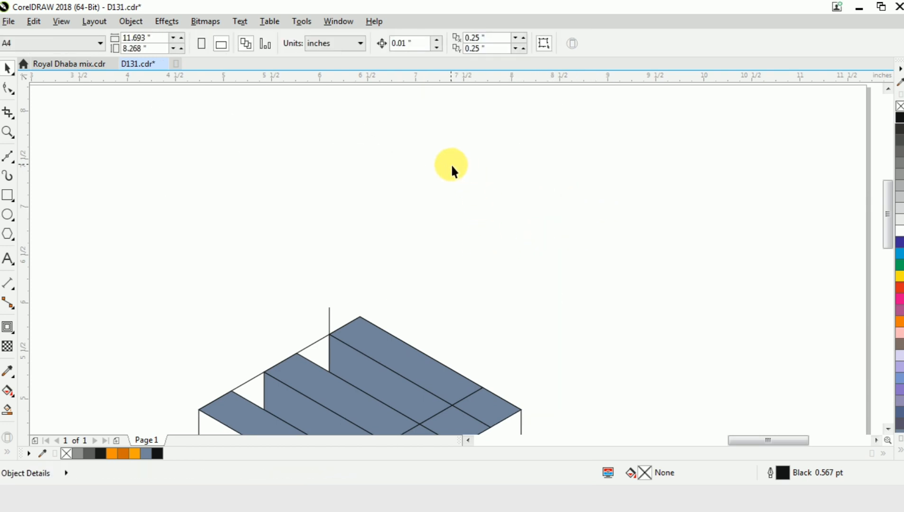
pyautogui.click(328, 314)
pyautogui.press('Delete')
# - Try moving the lower hexagon up and to the left, away from the filled diamond
pyautogui.scroll(-2, 370, 233)
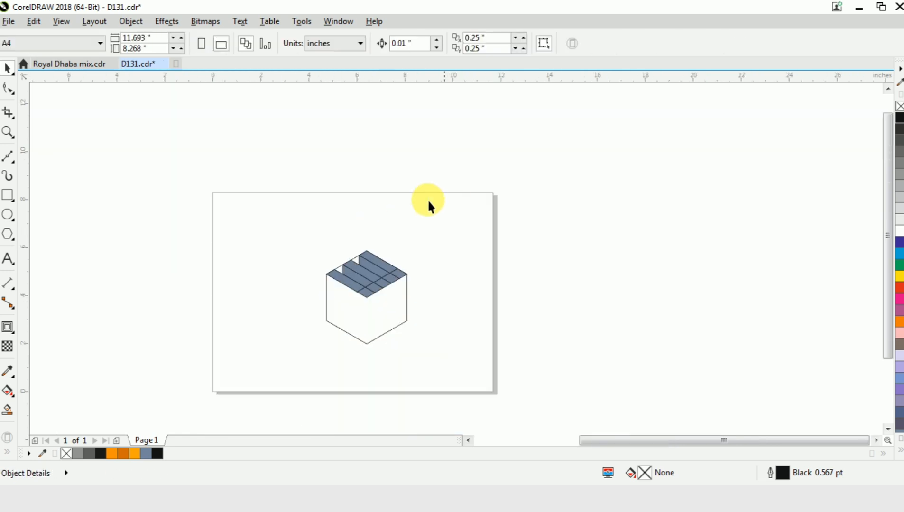
pyautogui.scroll(1, 327, 289)
pyautogui.scroll(2, 329, 289)
pyautogui.click(368, 213)
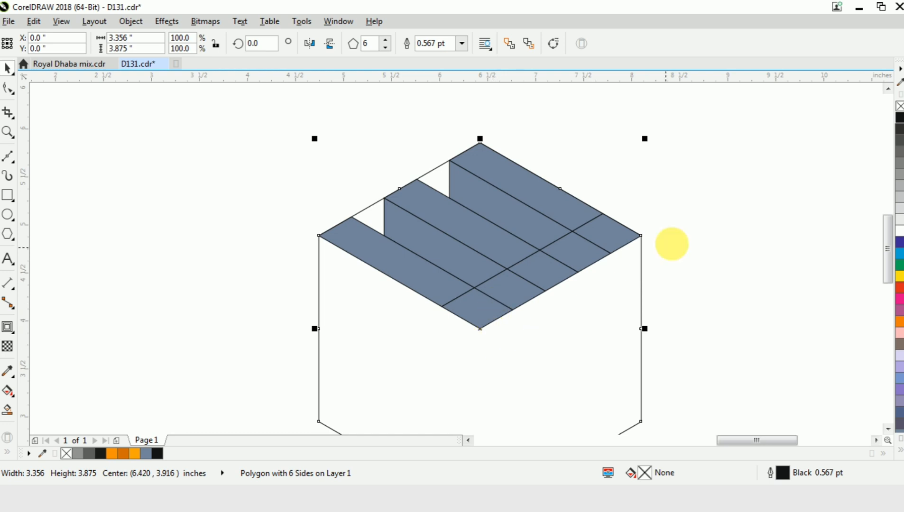
pyautogui.click(611, 234)
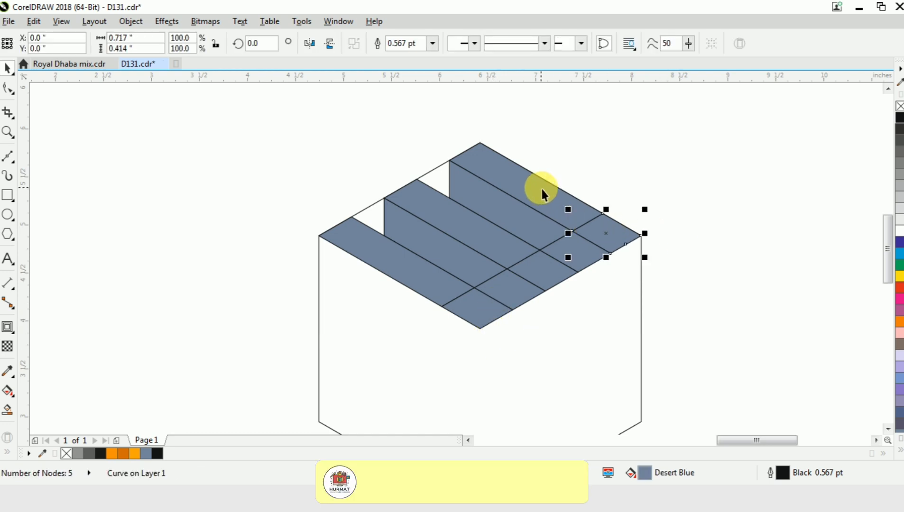
pyautogui.click(375, 216)
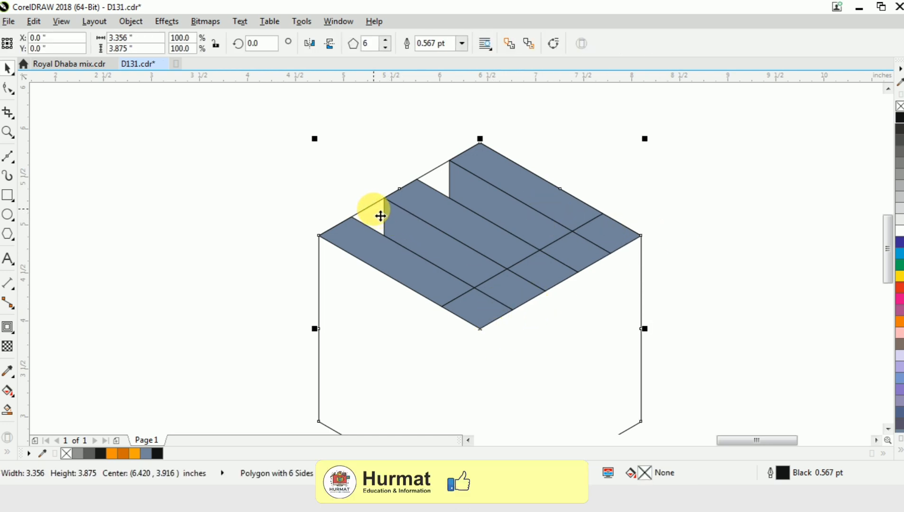
pyautogui.moveTo(378, 214); pyautogui.dragTo(179, 183)
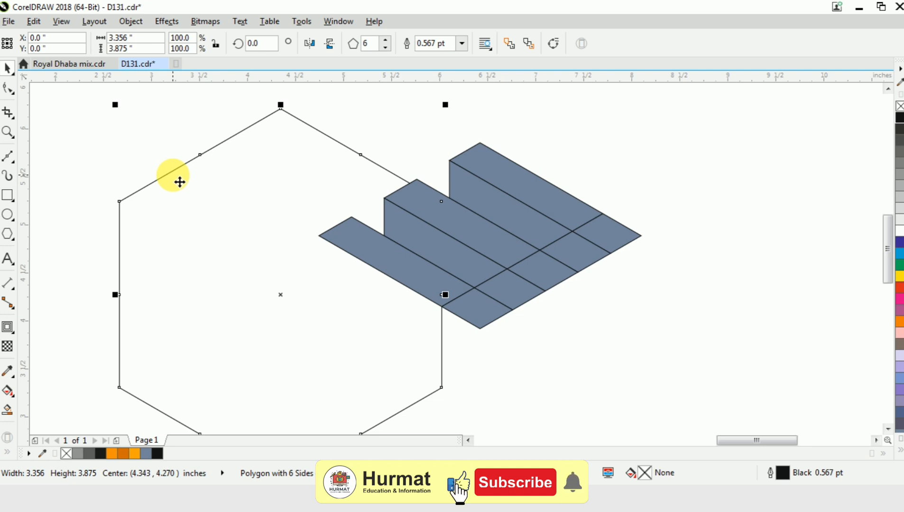
pyautogui.hotkey('ctrl', 'z')
pyautogui.click(615, 133)
# - Weld the upper-right strip, the five end cells and the lower-left strip into one U-shaped object
pyautogui.click(616, 236)
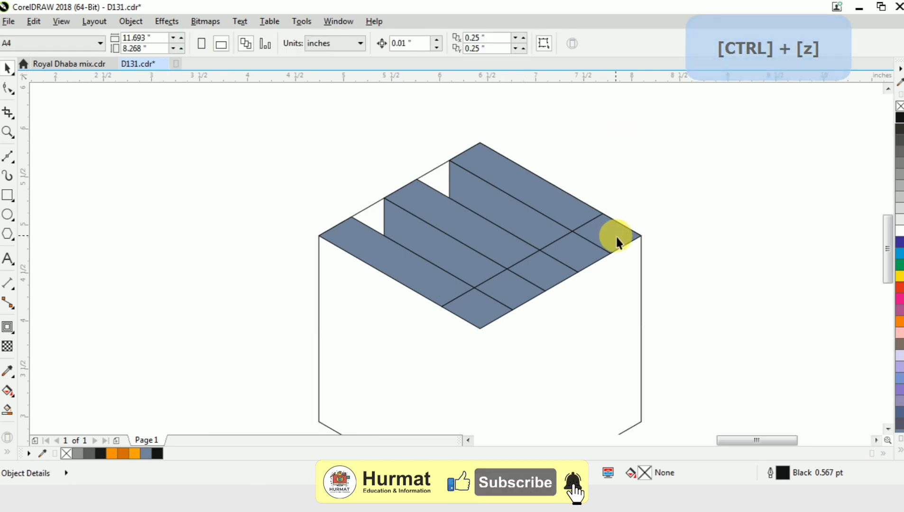
pyautogui.keyDown('shift'); pyautogui.click(583, 256); pyautogui.keyUp('shift')
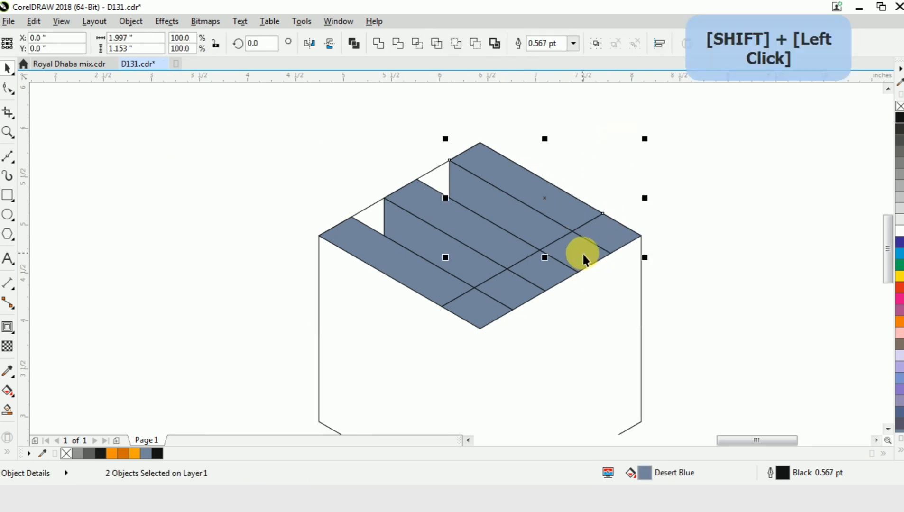
pyautogui.keyDown('shift'); pyautogui.click(563, 266); pyautogui.keyUp('shift')
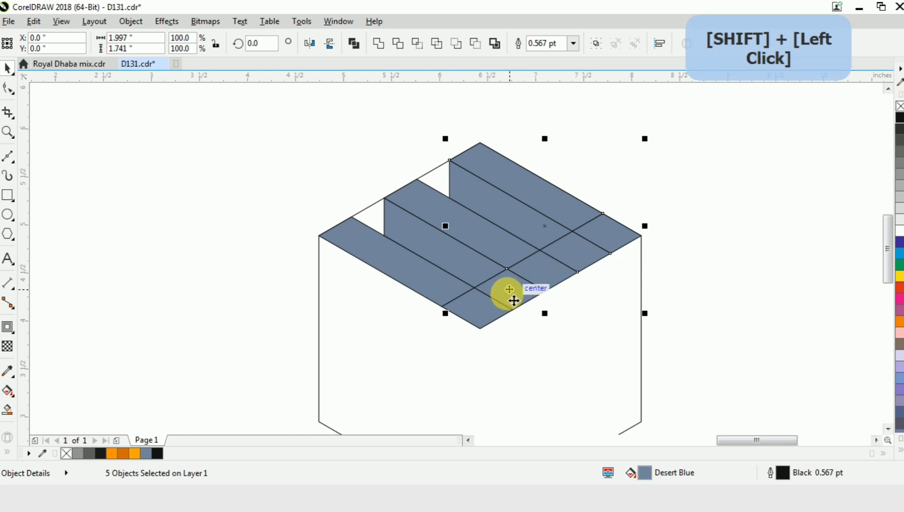
pyautogui.keyDown('shift'); pyautogui.click(474, 316); pyautogui.keyUp('shift')
pyautogui.keyDown('shift'); pyautogui.click(402, 273); pyautogui.keyUp('shift')
pyautogui.press('w')
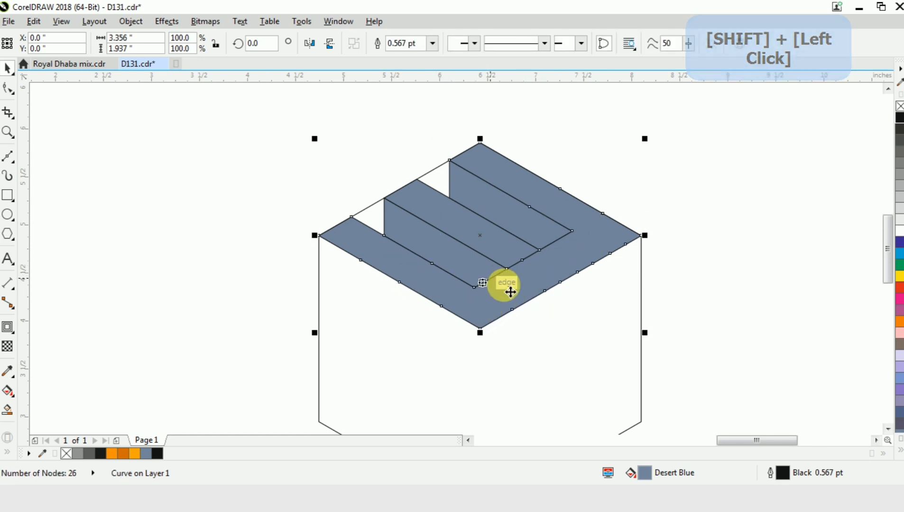
# - Weld the middle strip of the diamond to the U-shaped object to form a single E shape
pyautogui.click(680, 177)
pyautogui.click(474, 236)
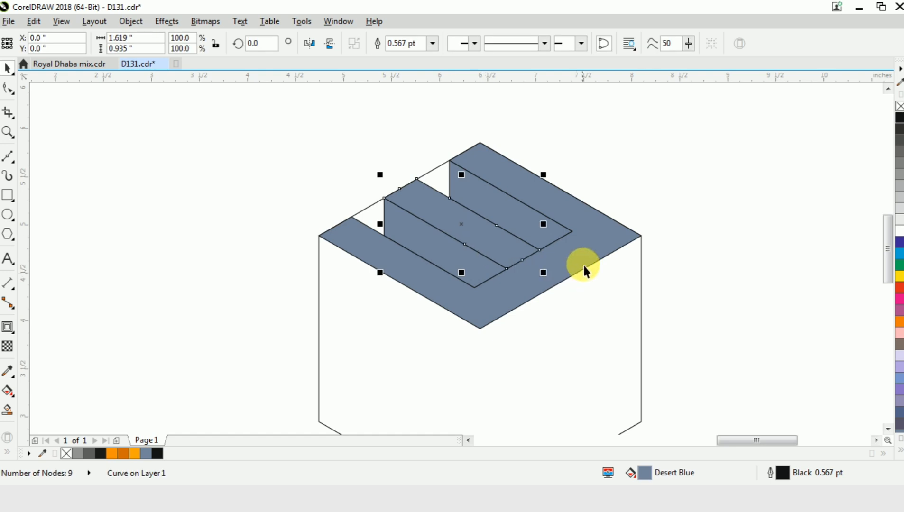
pyautogui.keyDown('shift'); pyautogui.click(593, 257); pyautogui.keyUp('shift')
pyautogui.press('w')
pyautogui.click(705, 210)
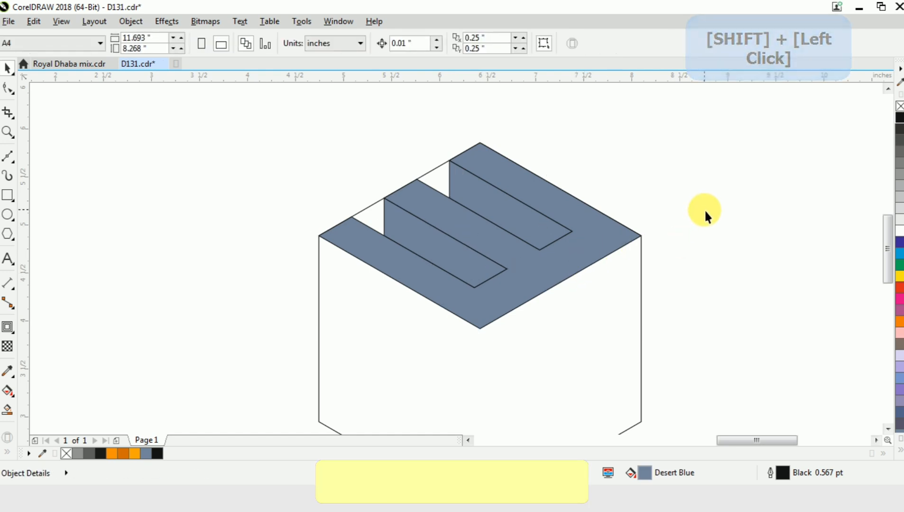
# - Fill the two slot pieces between the arms with dark orange #D26E00 and the E shape with medium grey #939393
pyautogui.click(440, 257)
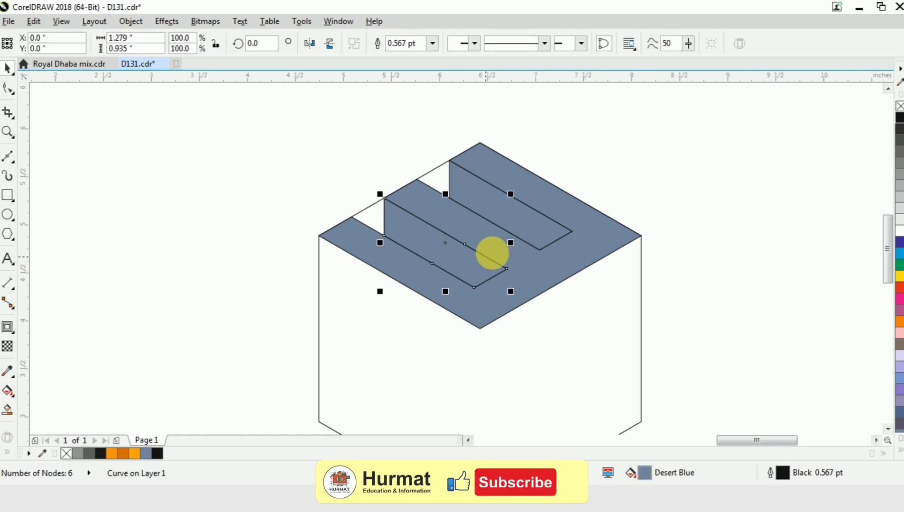
pyautogui.keyDown('shift'); pyautogui.click(524, 222); pyautogui.keyUp('shift')
pyautogui.click(205, 248)
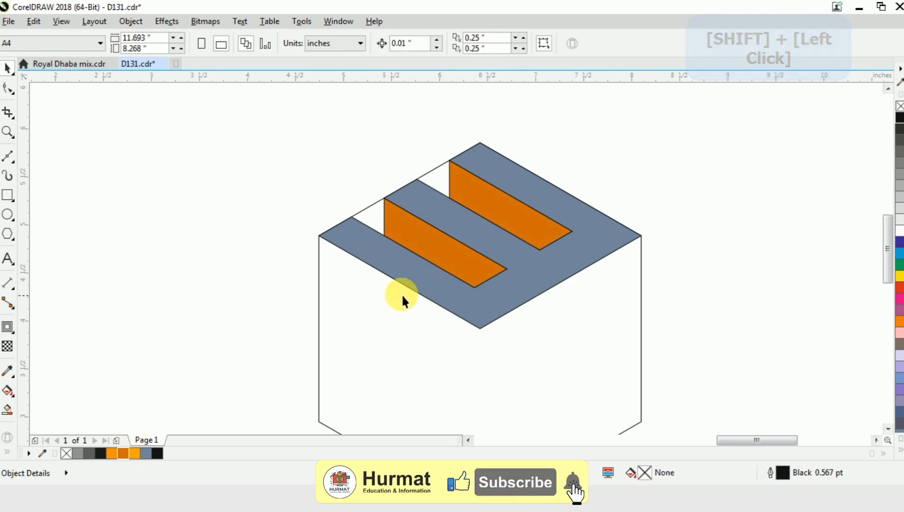
pyautogui.click(416, 281)
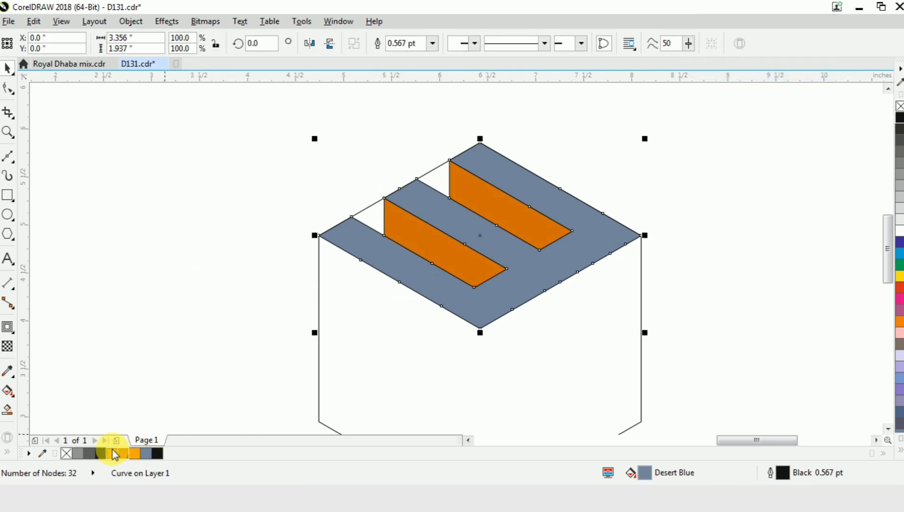
pyautogui.click(83, 457)
pyautogui.click(301, 189)
pyautogui.scroll(-2, 301, 189)
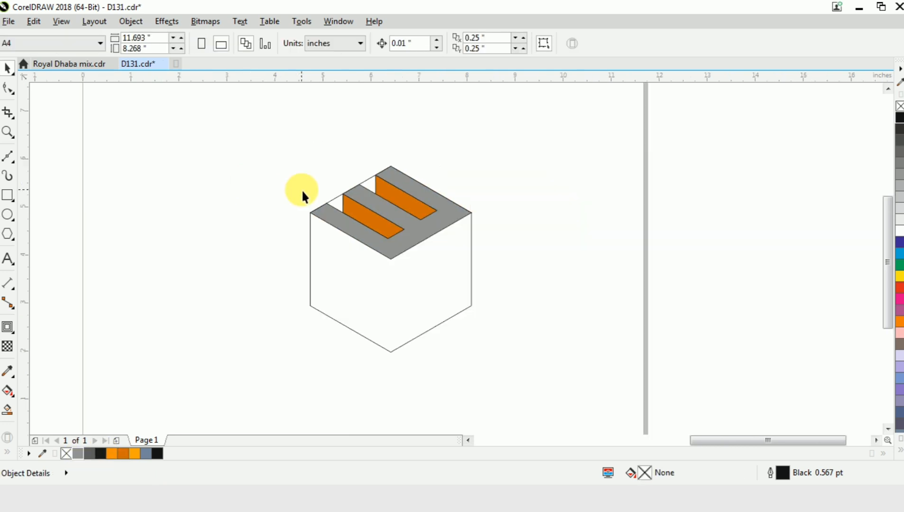
# - Delete the remaining guide hexagon around the E-shaped diamond
pyautogui.moveTo(557, 309); pyautogui.dragTo(557, 309)
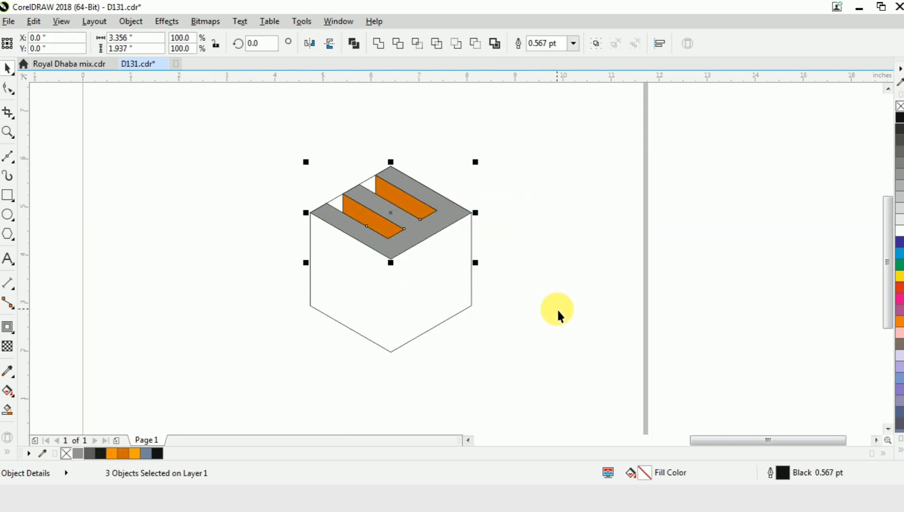
pyautogui.click(561, 297)
pyautogui.click(463, 313)
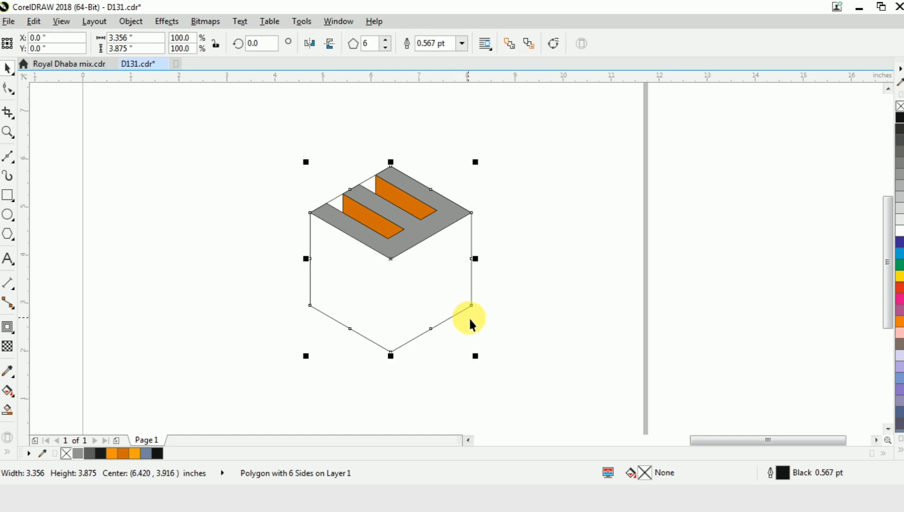
pyautogui.press('Delete')
# - Remove the outlines from the E shape and its two orange slot pieces and group the three objects
pyautogui.moveTo(251, 280); pyautogui.dragTo(251, 280)
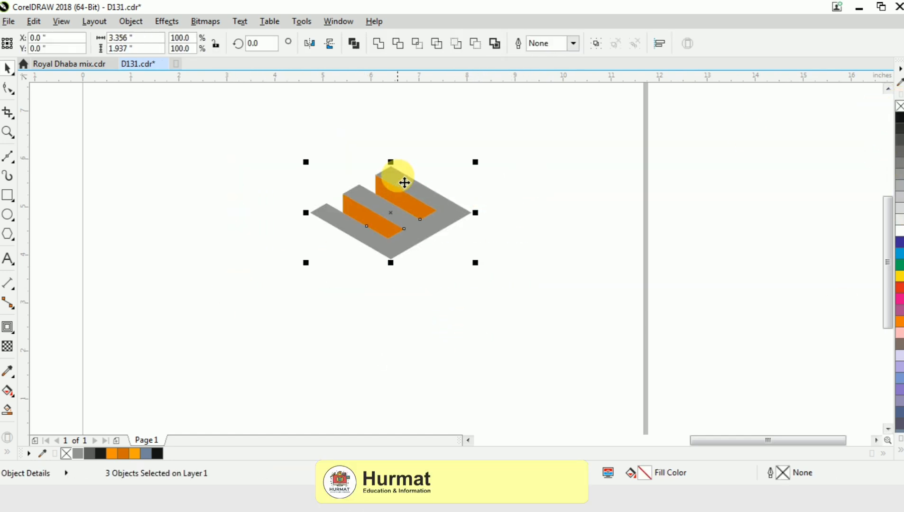
pyautogui.click(597, 43)
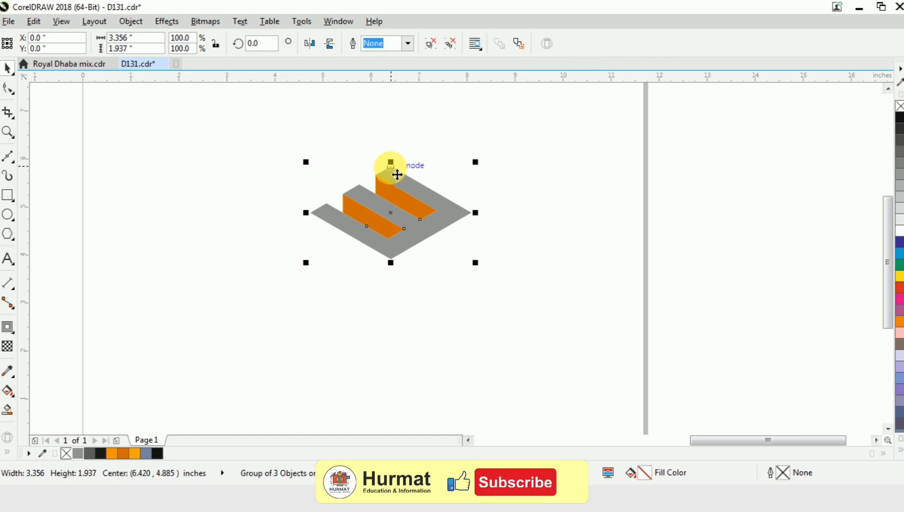
# - Place a vertically mirrored copy of the group directly below the original
pyautogui.keyDown('ctrl'); pyautogui.click(396, 203); pyautogui.keyUp('ctrl')
pyautogui.moveTo(397, 203); pyautogui.dragTo(385, 297)
pyautogui.rightClick(386, 296)
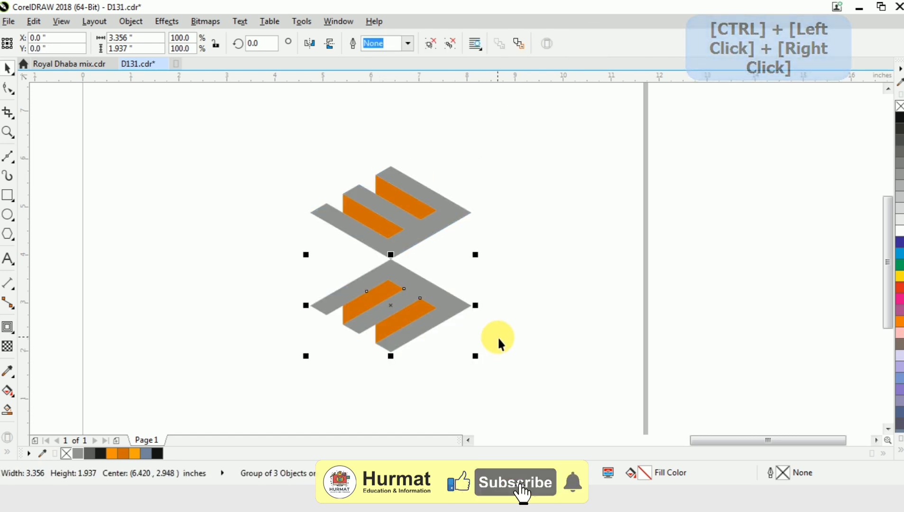
# - Mirror the lower group horizontally and set its rotation angle to 120 degrees
pyautogui.click(308, 44)
pyautogui.click(253, 43)
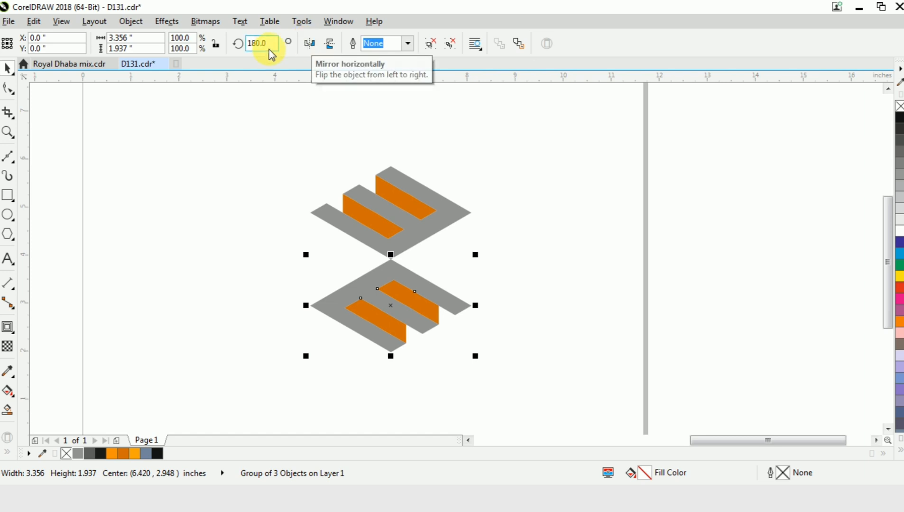
pyautogui.write('120')
pyautogui.press('Return')
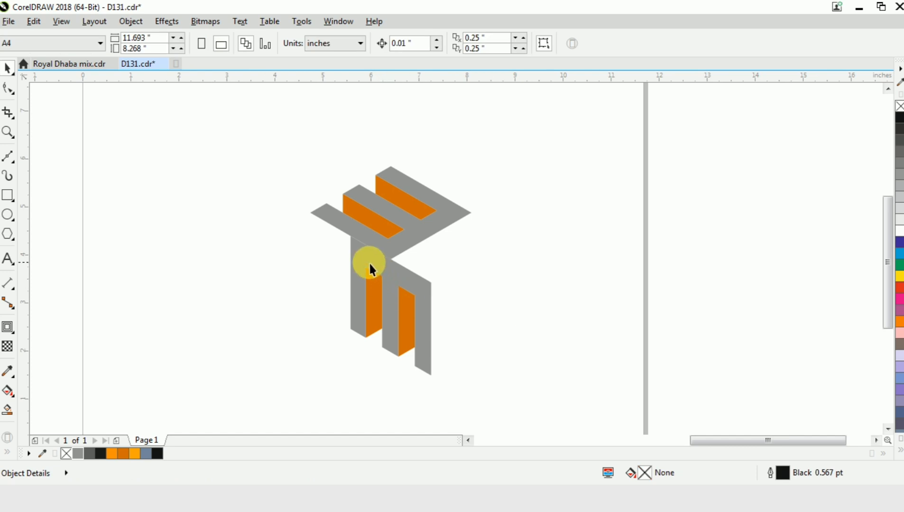
# - Snap the rotated group to the top face's lower-left edge and place a horizontally mirrored copy of it on the right side
pyautogui.scroll(3, 361, 257)
pyautogui.moveTo(359, 200); pyautogui.dragTo(186, 96)
pyautogui.scroll(-3, 466, 245)
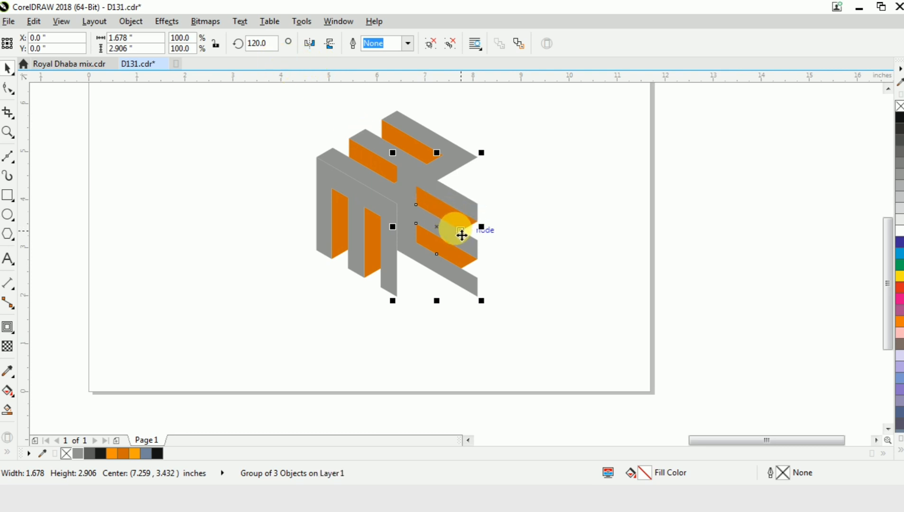
# - Flip the right-hand group vertically so it fits as the right face of the cube
pyautogui.click(329, 45)
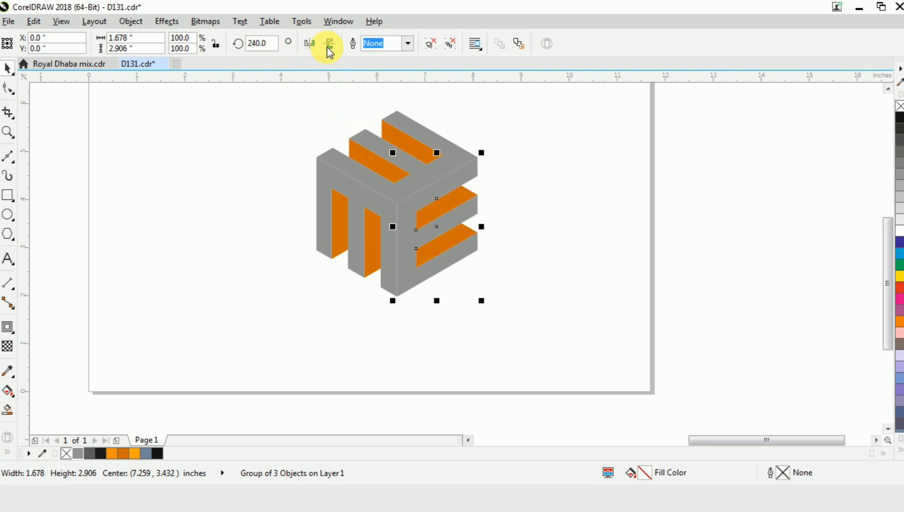
pyautogui.click(589, 220)
pyautogui.click(422, 198)
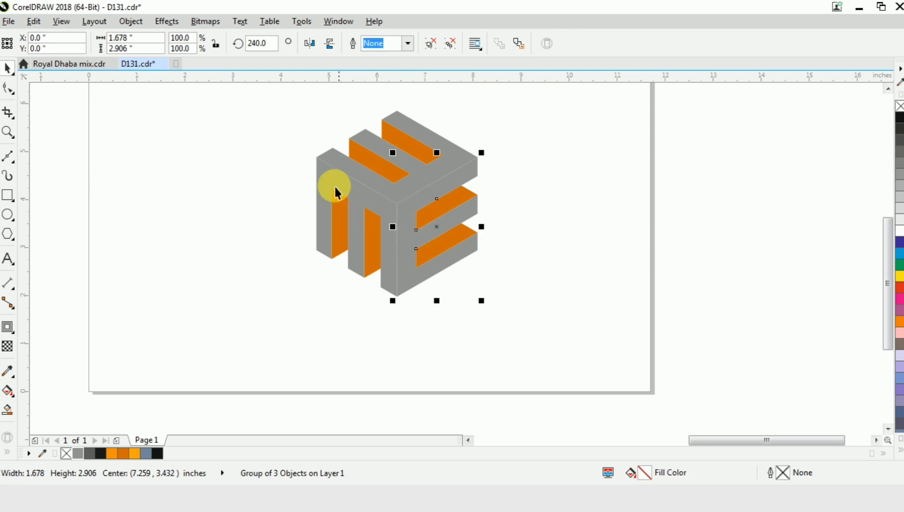
# - Ungroup all three face groups of the cube into separate objects
pyautogui.moveTo(253, 103)
pyautogui.mouseDown()
pyautogui.moveTo(522, 237)
pyautogui.moveTo(565, 332)
pyautogui.mouseUp()
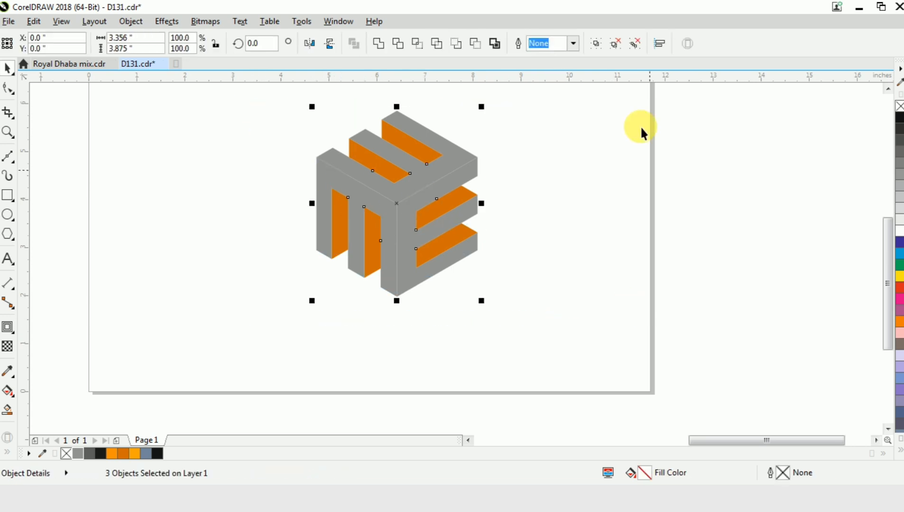
pyautogui.click(635, 49)
pyautogui.click(551, 256)
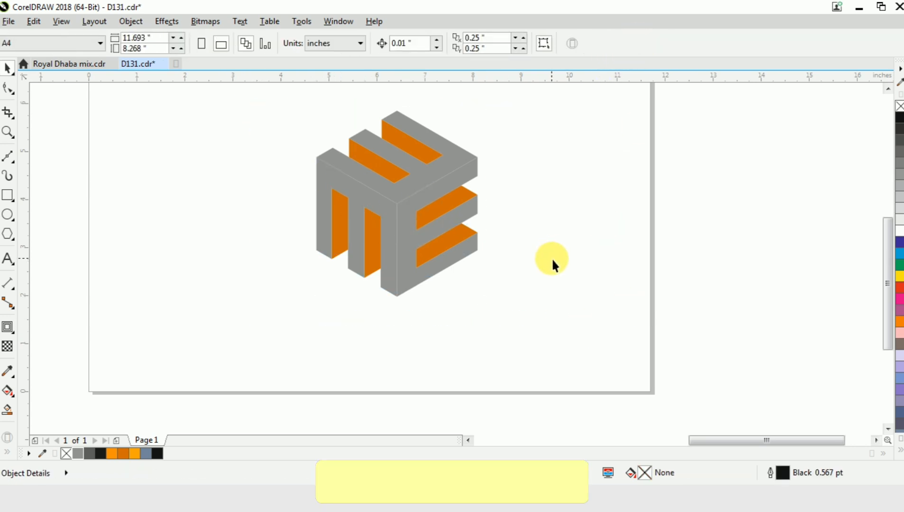
# - Fill the right face's E shape with dark grey and the left face's E shape with near-black #1B1B1B
pyautogui.click(413, 213)
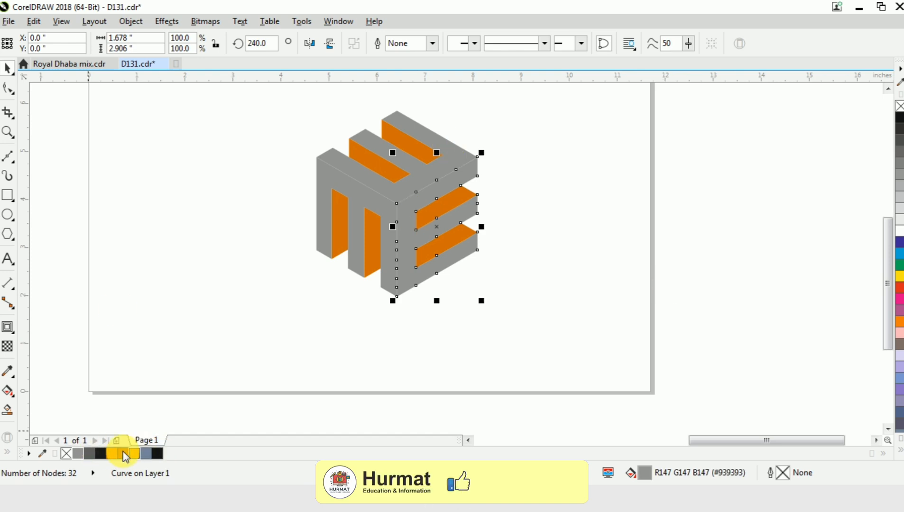
pyautogui.click(88, 454)
pyautogui.click(536, 348)
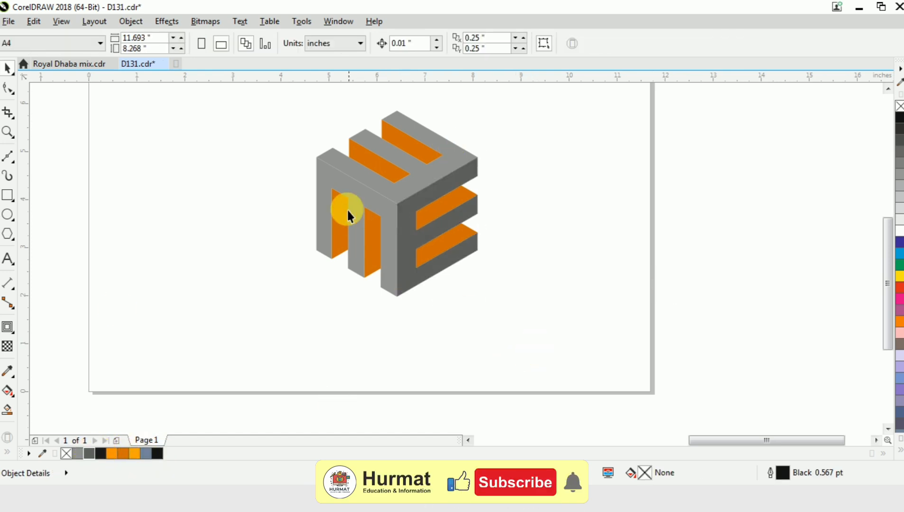
pyautogui.click(328, 189)
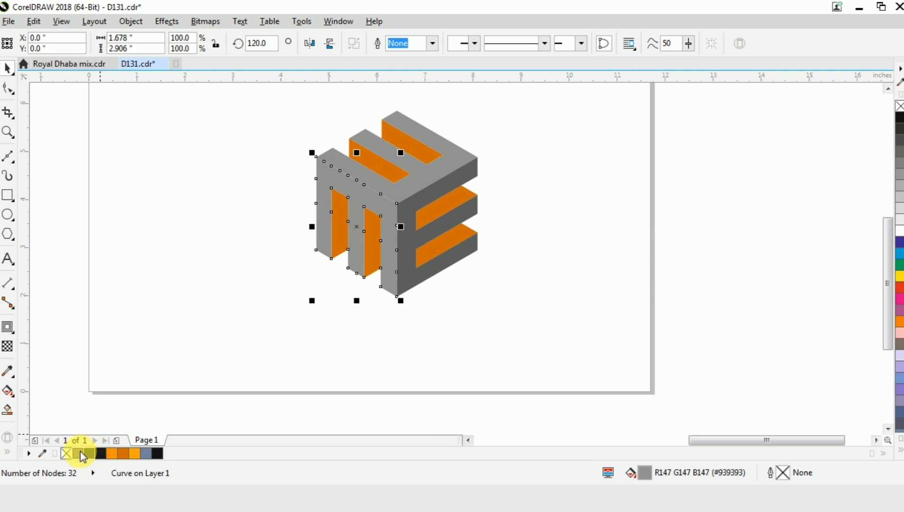
pyautogui.click(101, 454)
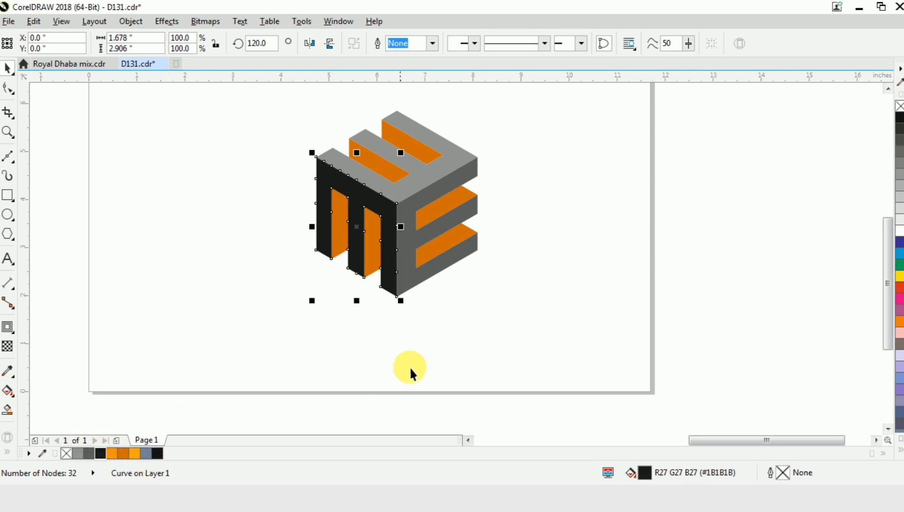
pyautogui.click(446, 338)
# - Fill the left face's two slot pieces with bright orange and the right face's two slot pieces with lighter yellow-orange
pyautogui.click(375, 239)
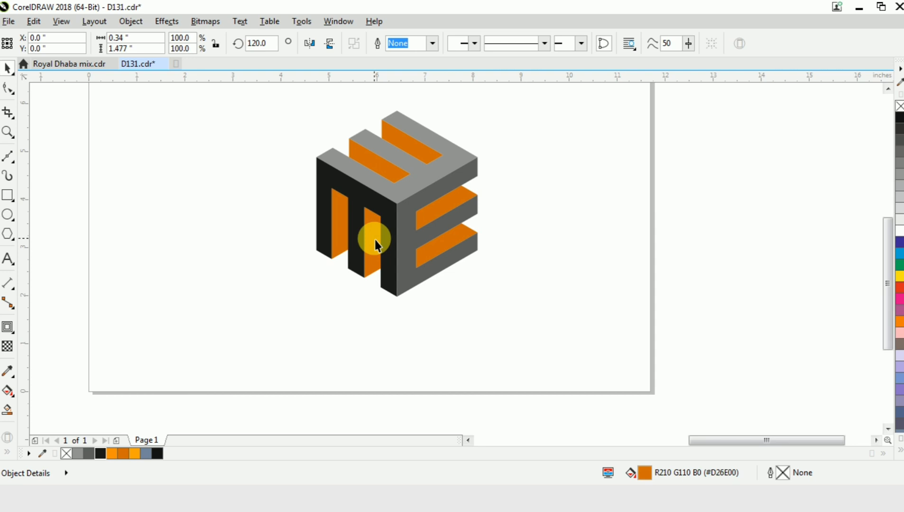
pyautogui.keyDown('shift'); pyautogui.click(340, 246); pyautogui.keyUp('shift')
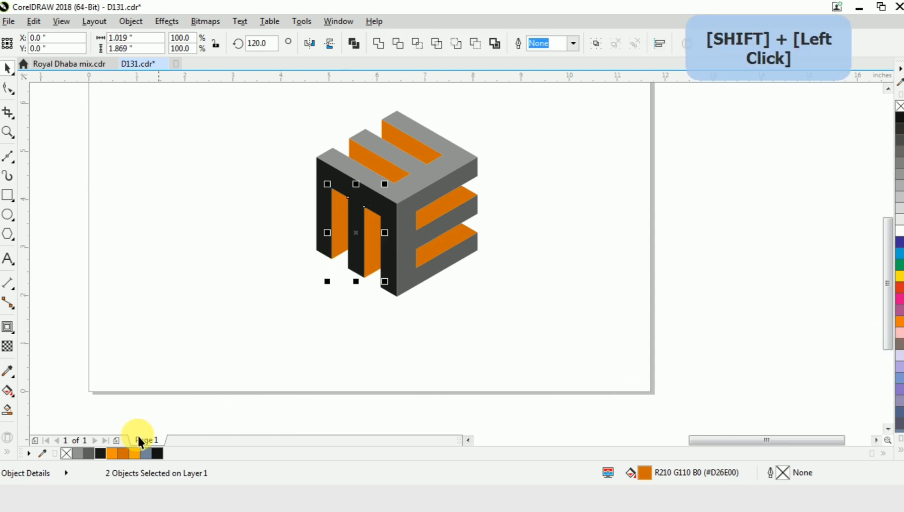
pyautogui.click(114, 454)
pyautogui.click(452, 378)
pyautogui.click(440, 223)
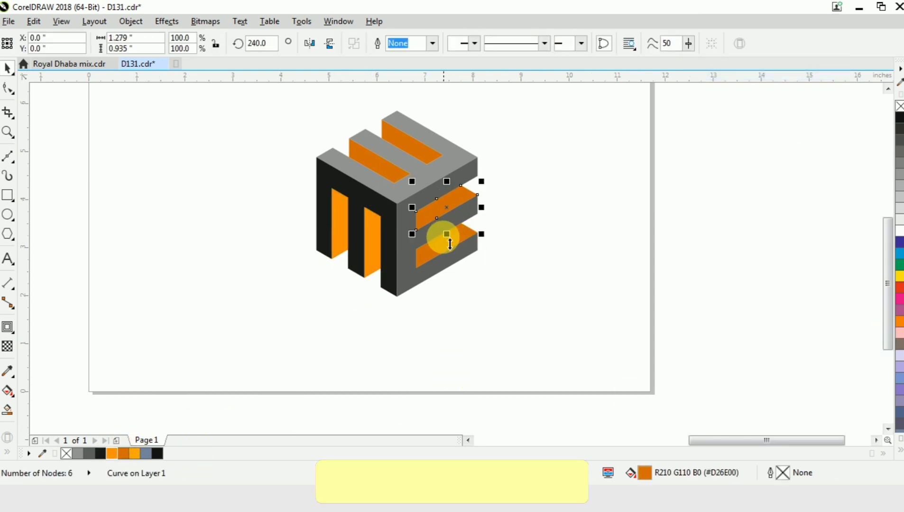
pyautogui.keyDown('shift'); pyautogui.click(455, 249); pyautogui.keyUp('shift')
pyautogui.click(135, 454)
pyautogui.click(536, 352)
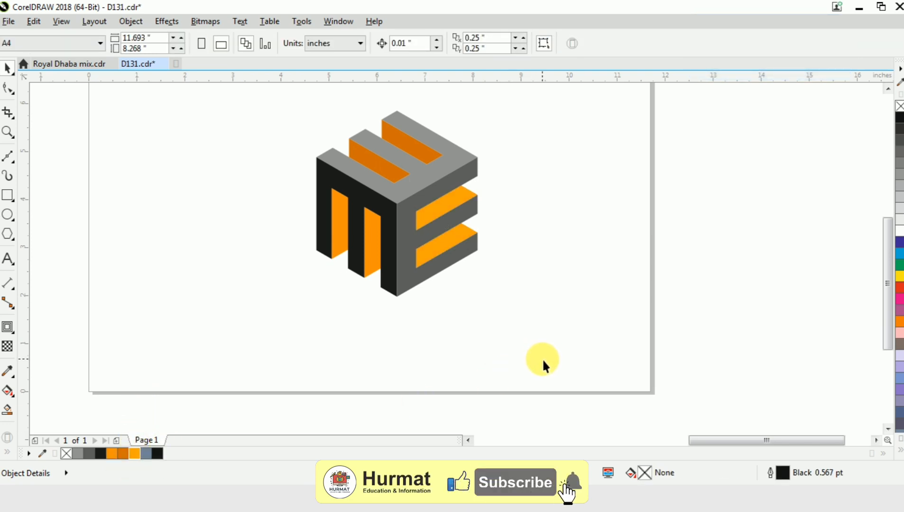
# - Select all the pieces of the cube logo
pyautogui.scroll(-2, 543, 358)
pyautogui.moveTo(537, 330); pyautogui.dragTo(560, 361)
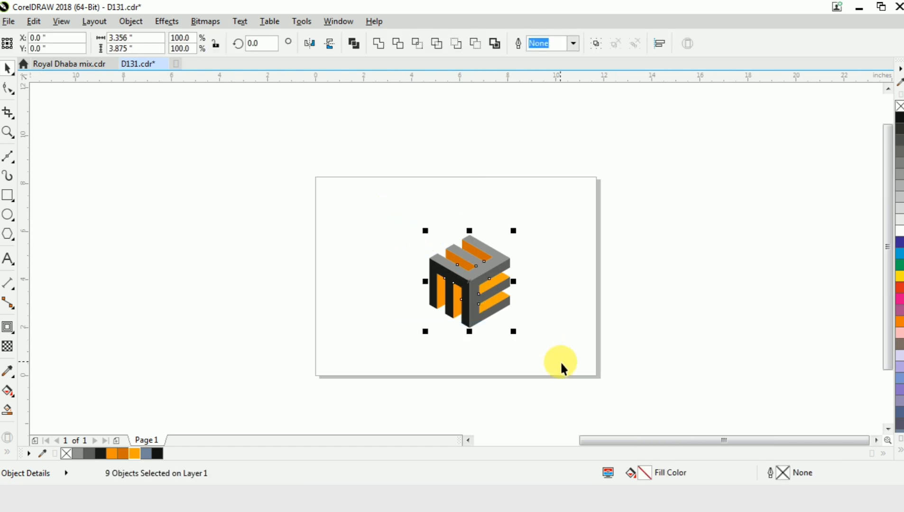